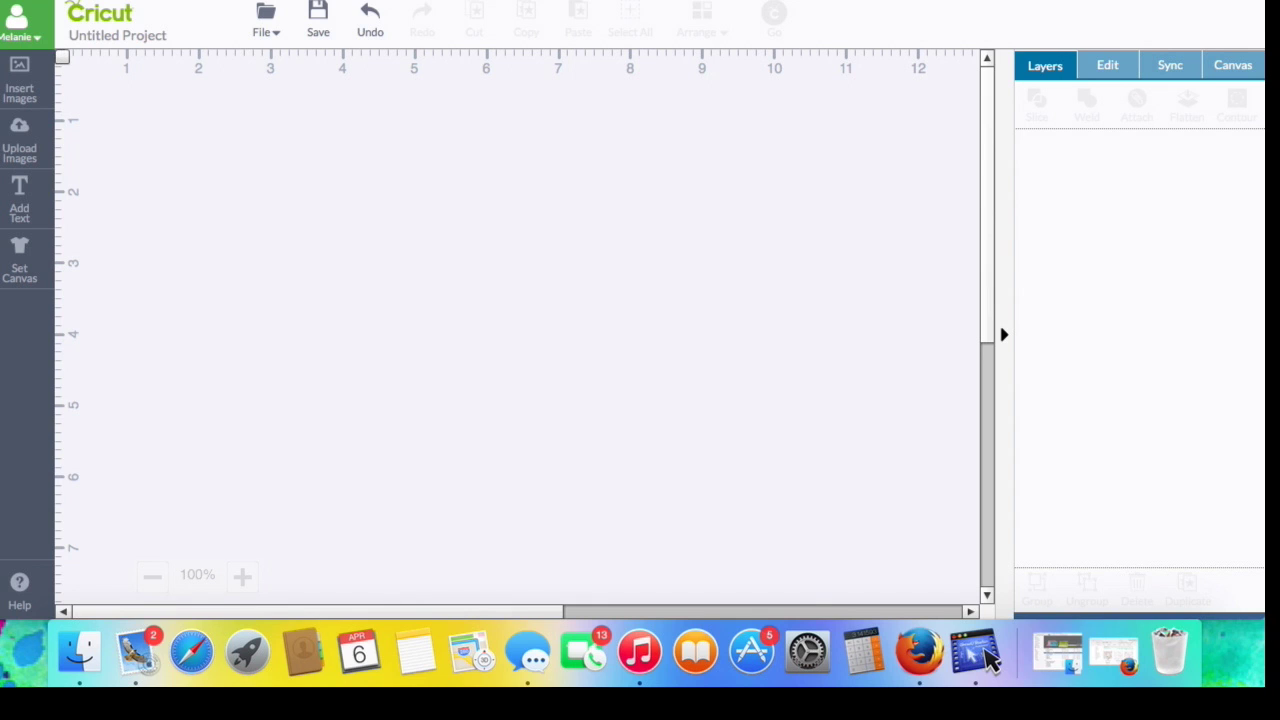
- Browse the image library and pick the Castle Pocket Card from the Artfully Sent set
left_click(27, 77)
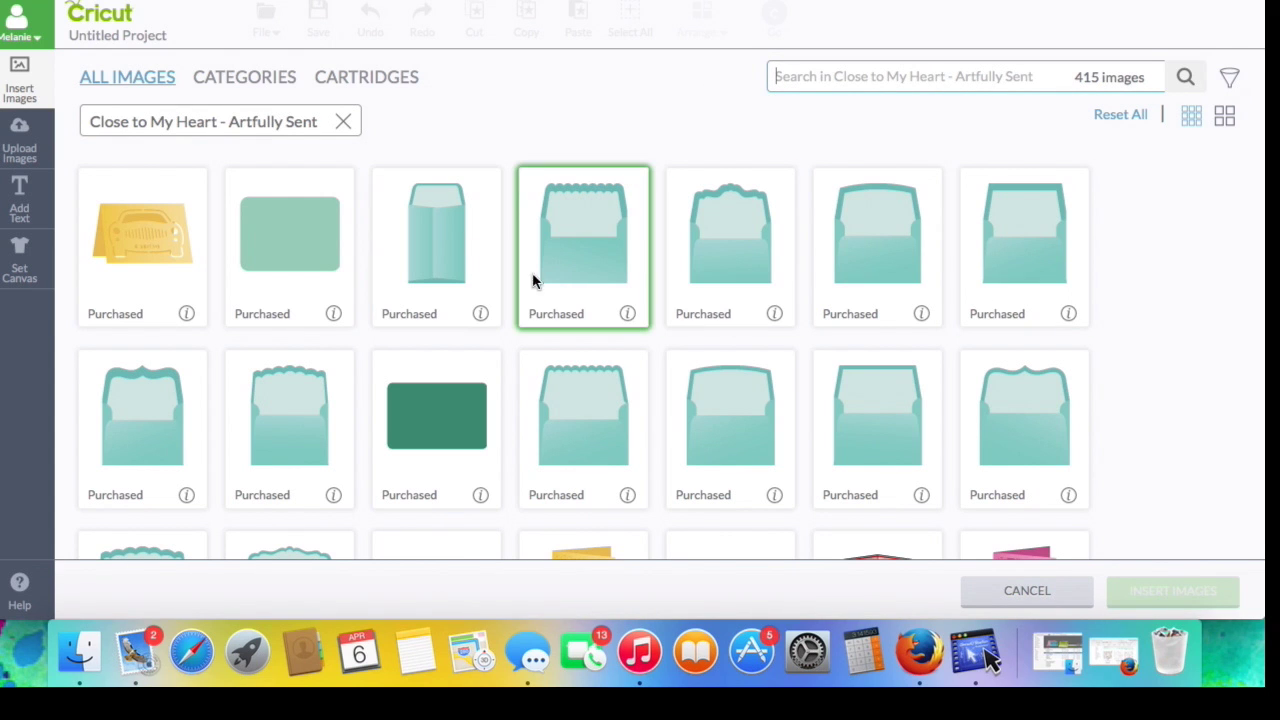
scroll(692, 325, "down", 5)
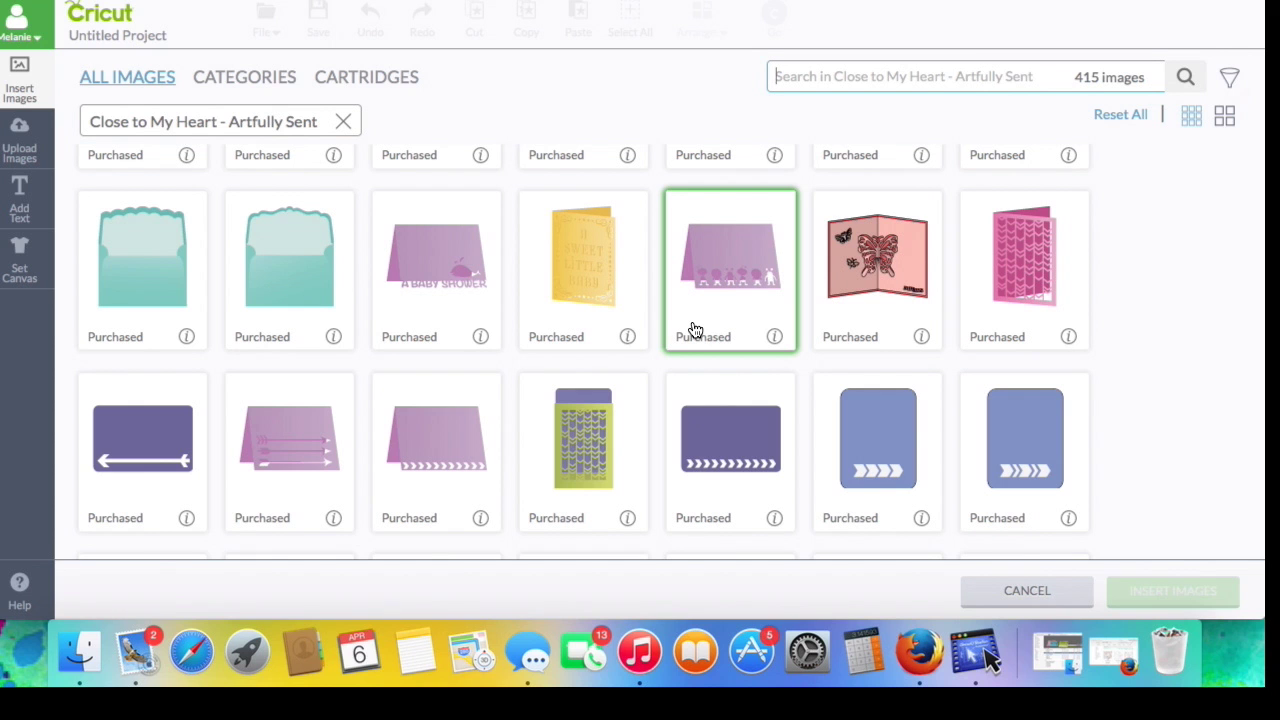
scroll(695, 330, "down", 3)
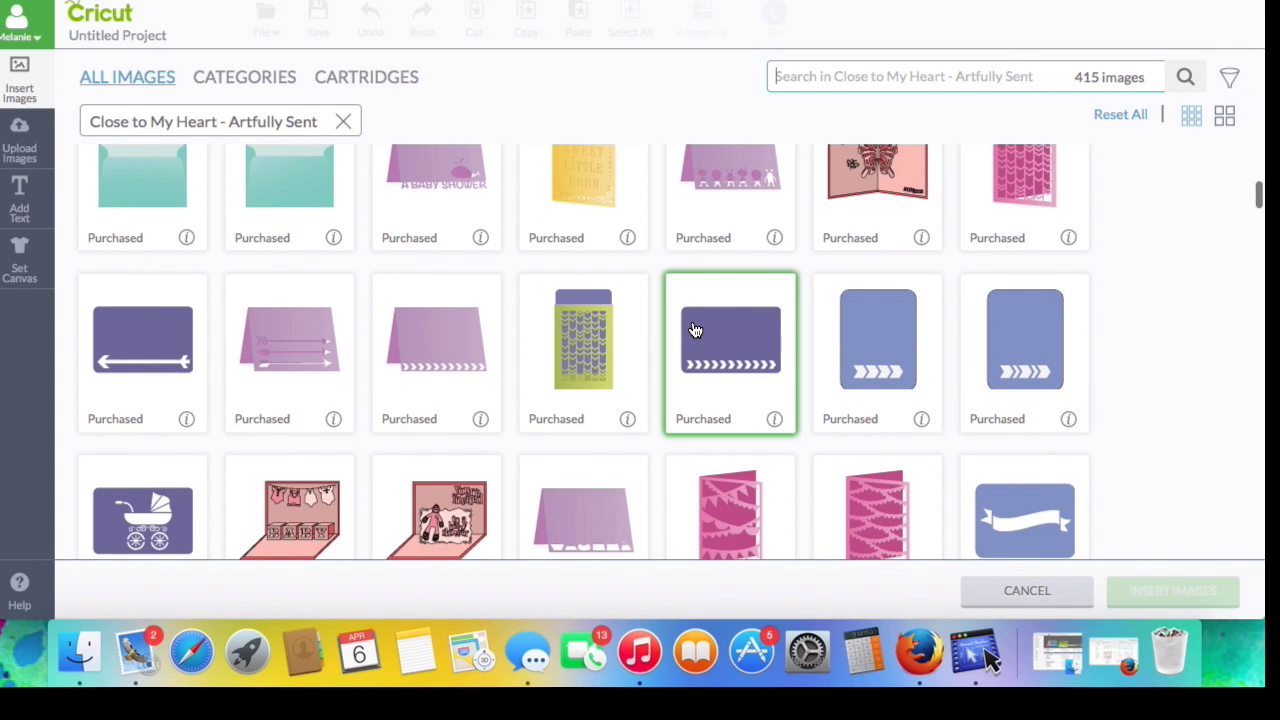
scroll(695, 330, "down", 3)
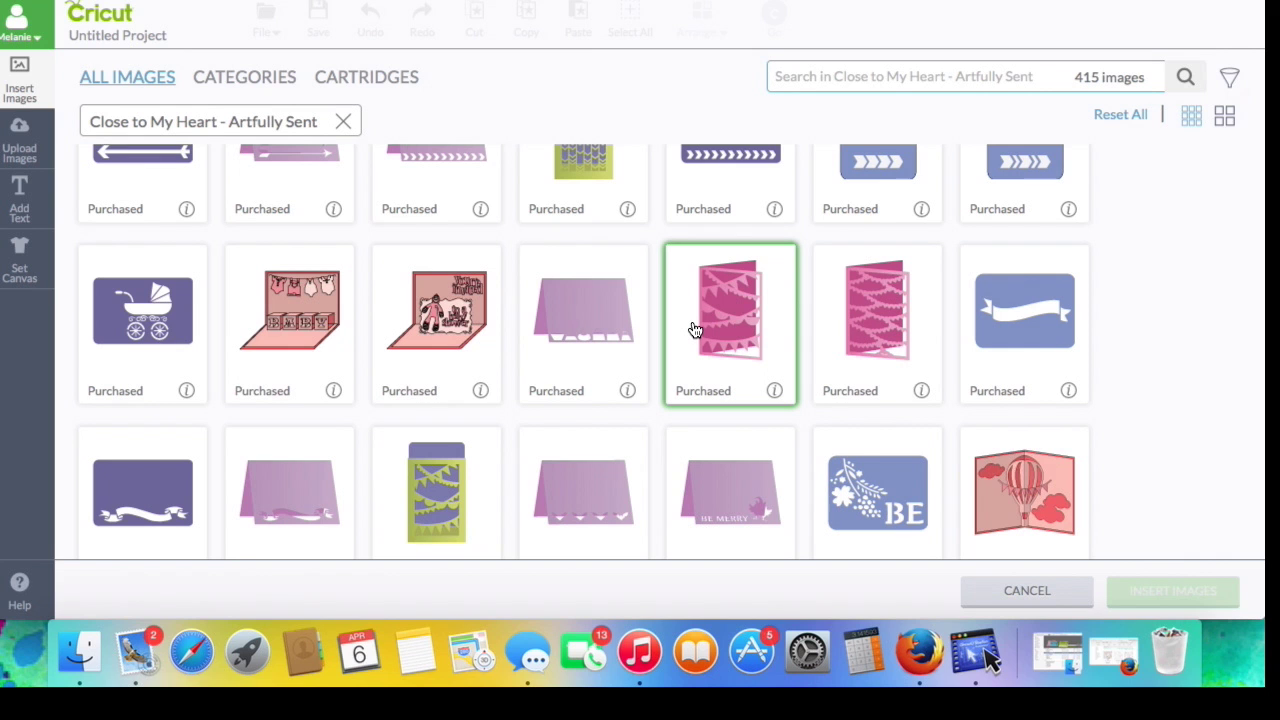
scroll(695, 330, "down", 2)
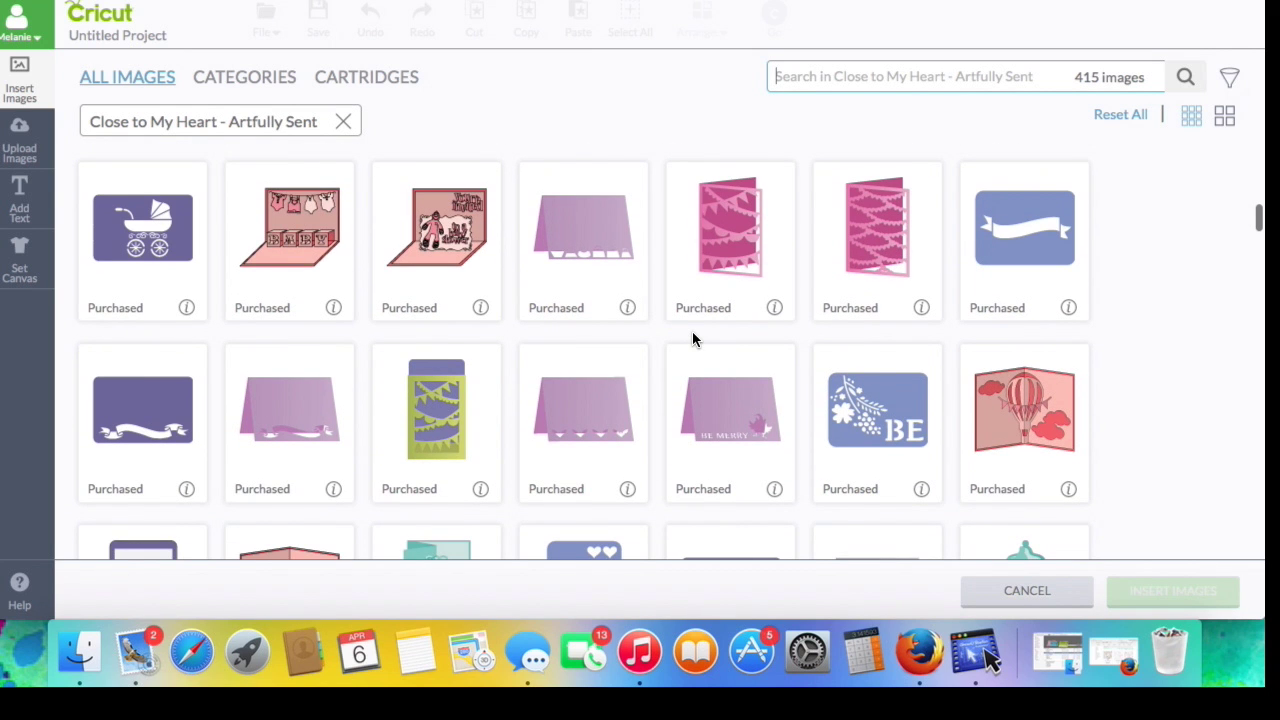
scroll(695, 340, "down", 10)
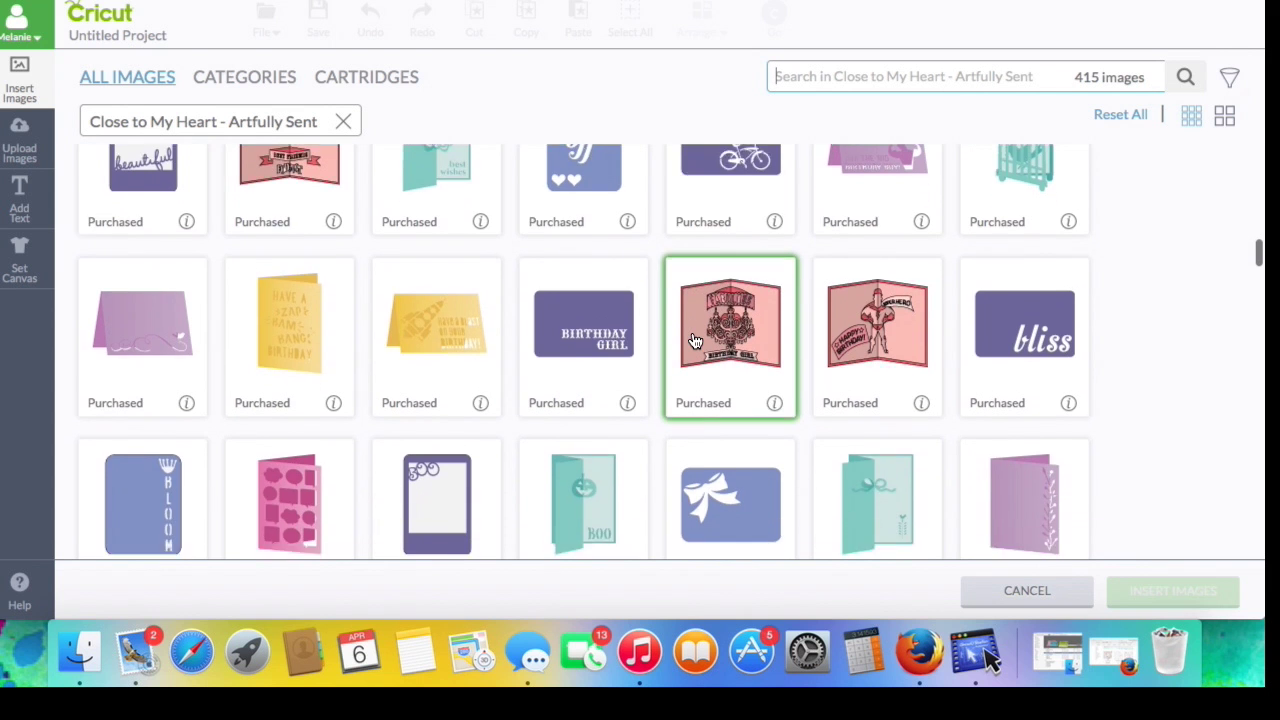
scroll(695, 340, "down", 7)
scroll(693, 340, "down", 7)
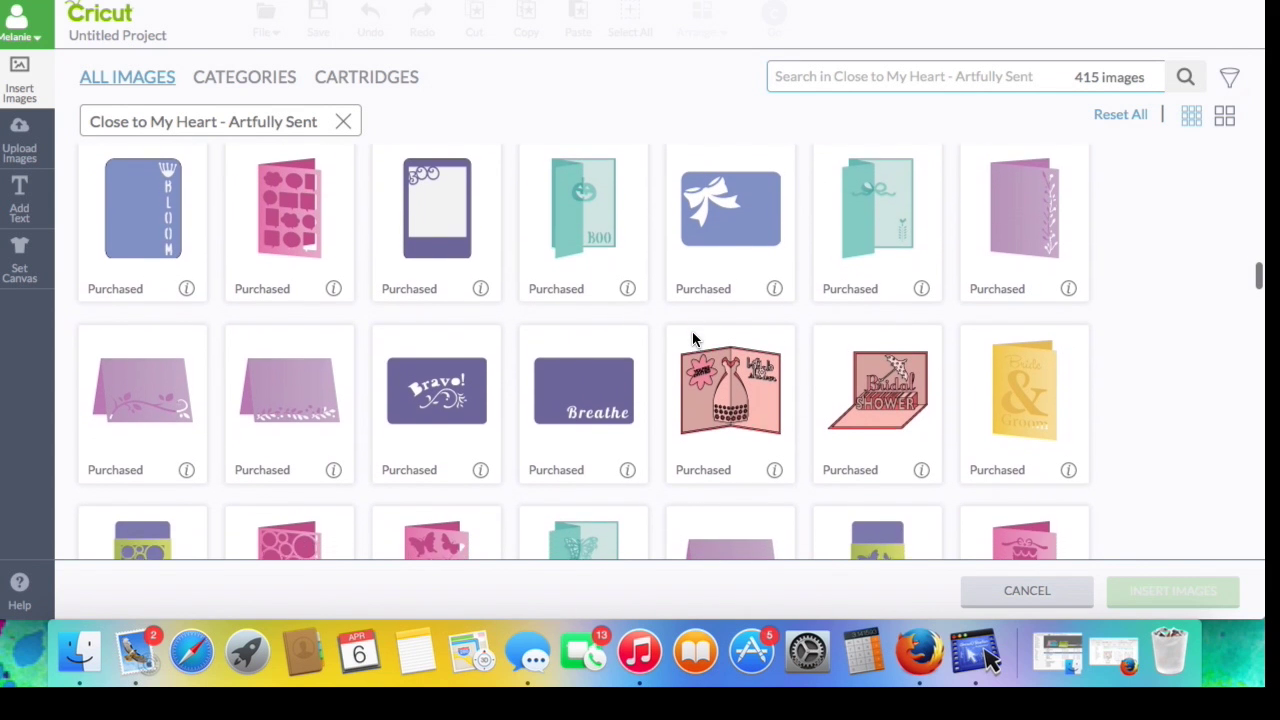
scroll(694, 340, "down", 7)
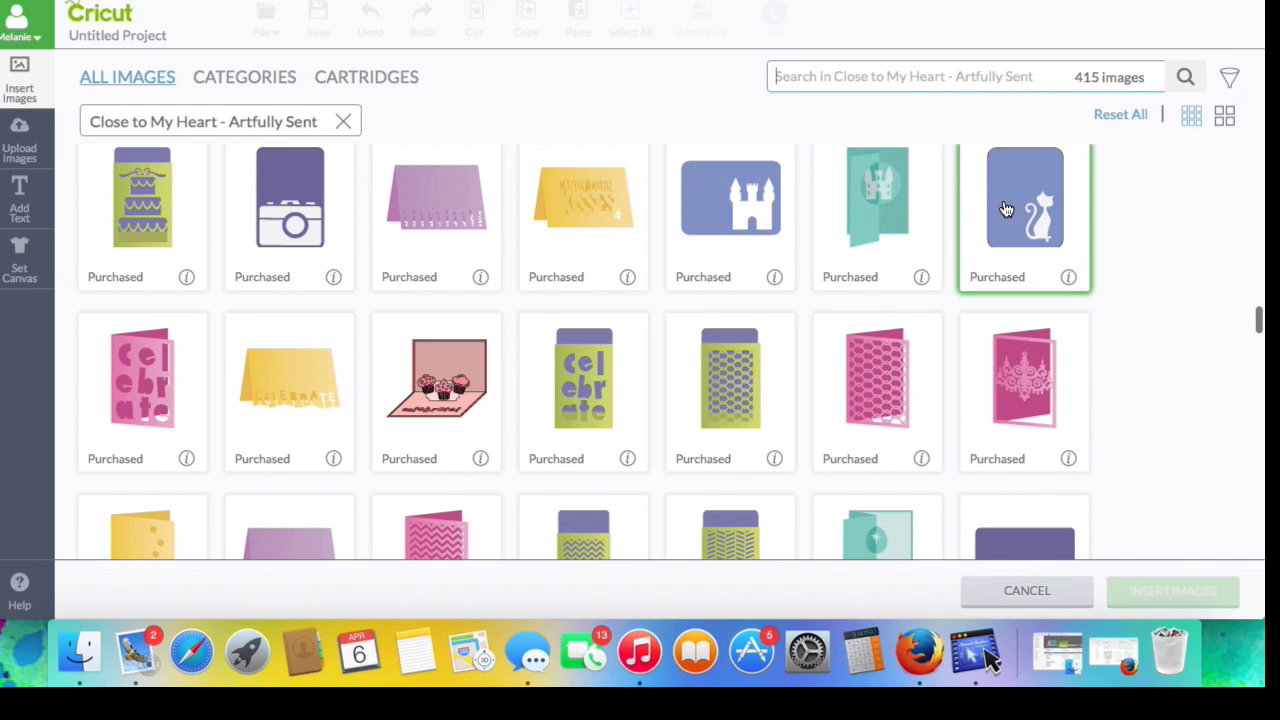
left_click(754, 211)
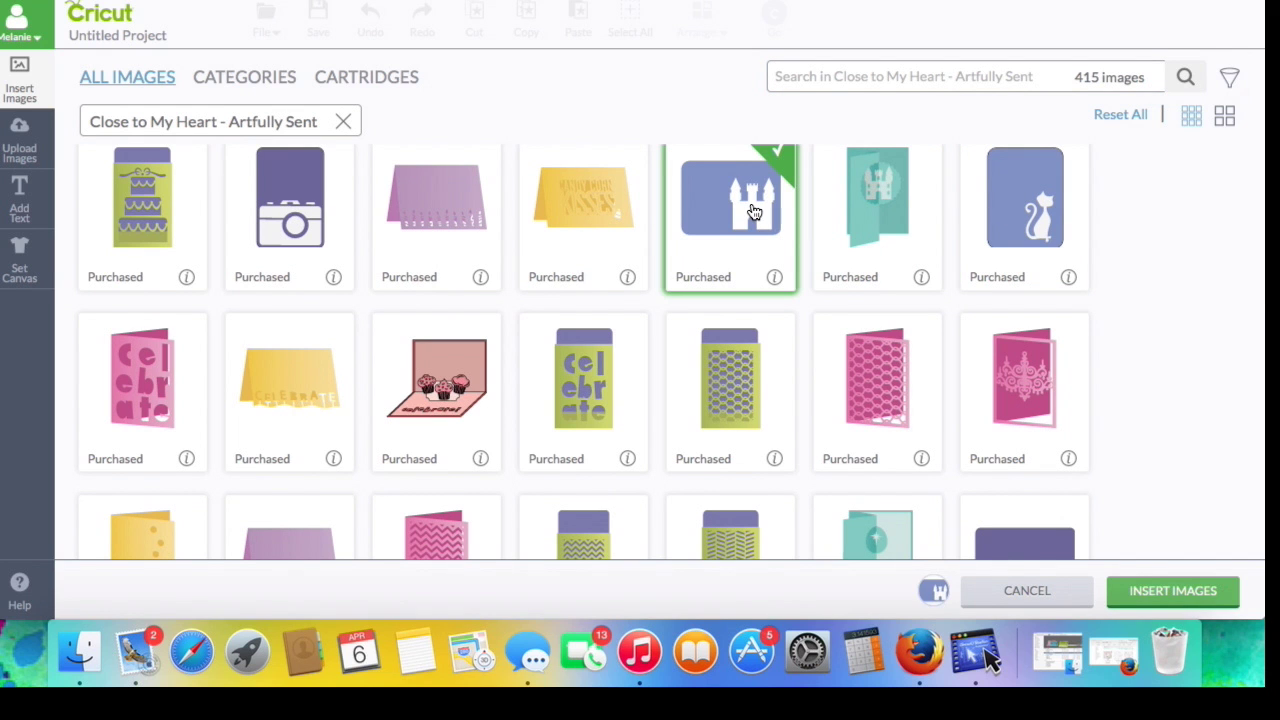
- Insert the castle card, move it to the upper-left and enlarge it to about 5.5 inches wide
left_click(1172, 592)
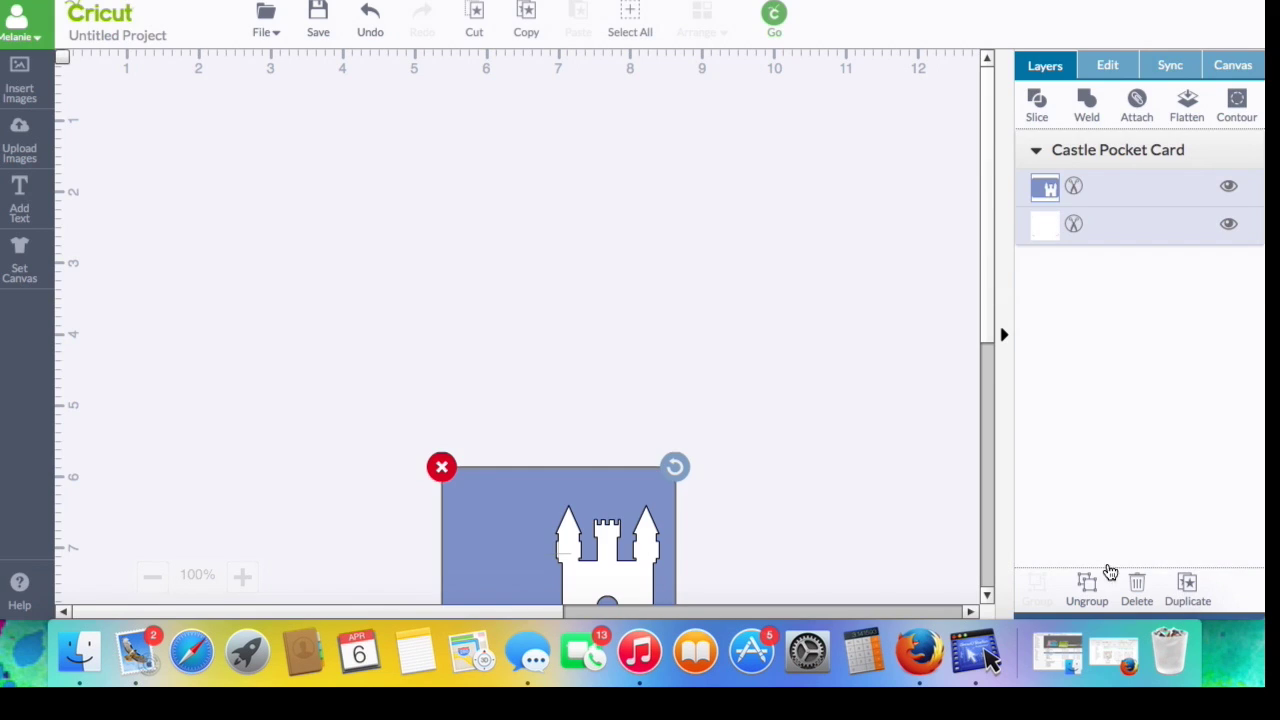
left_click_drag(508, 572, 405, 204)
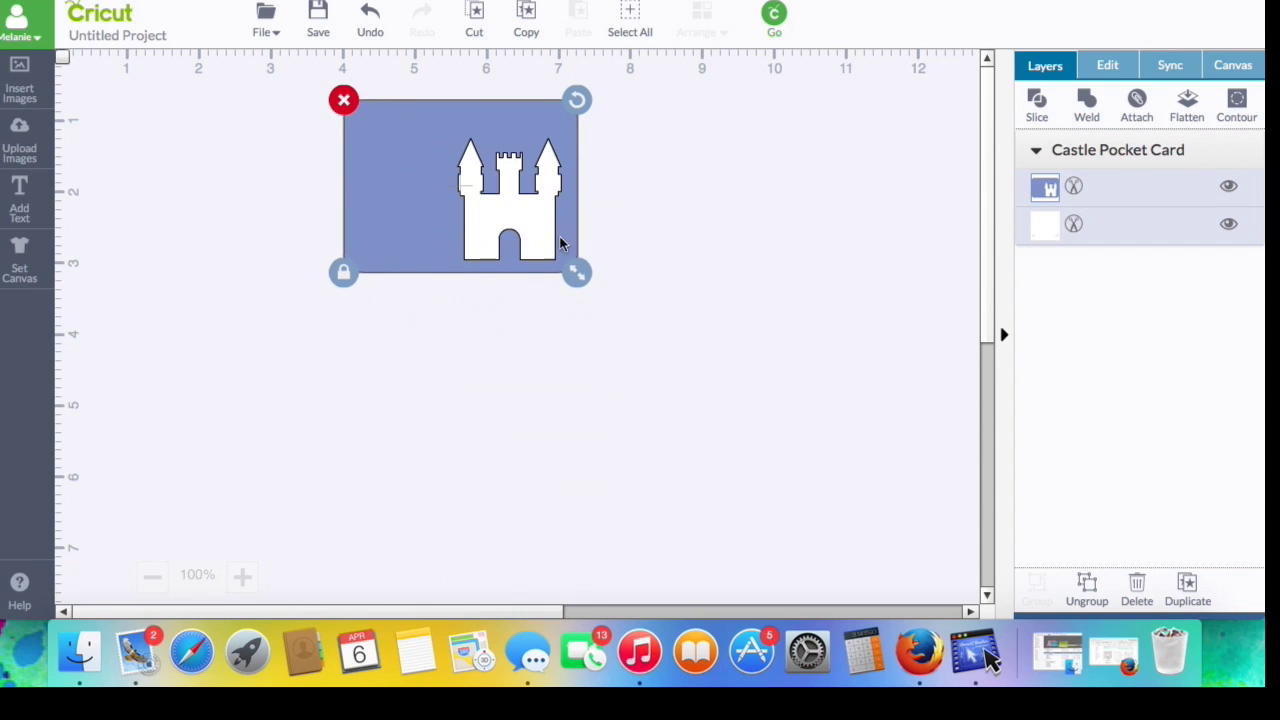
left_click_drag(577, 271, 748, 392)
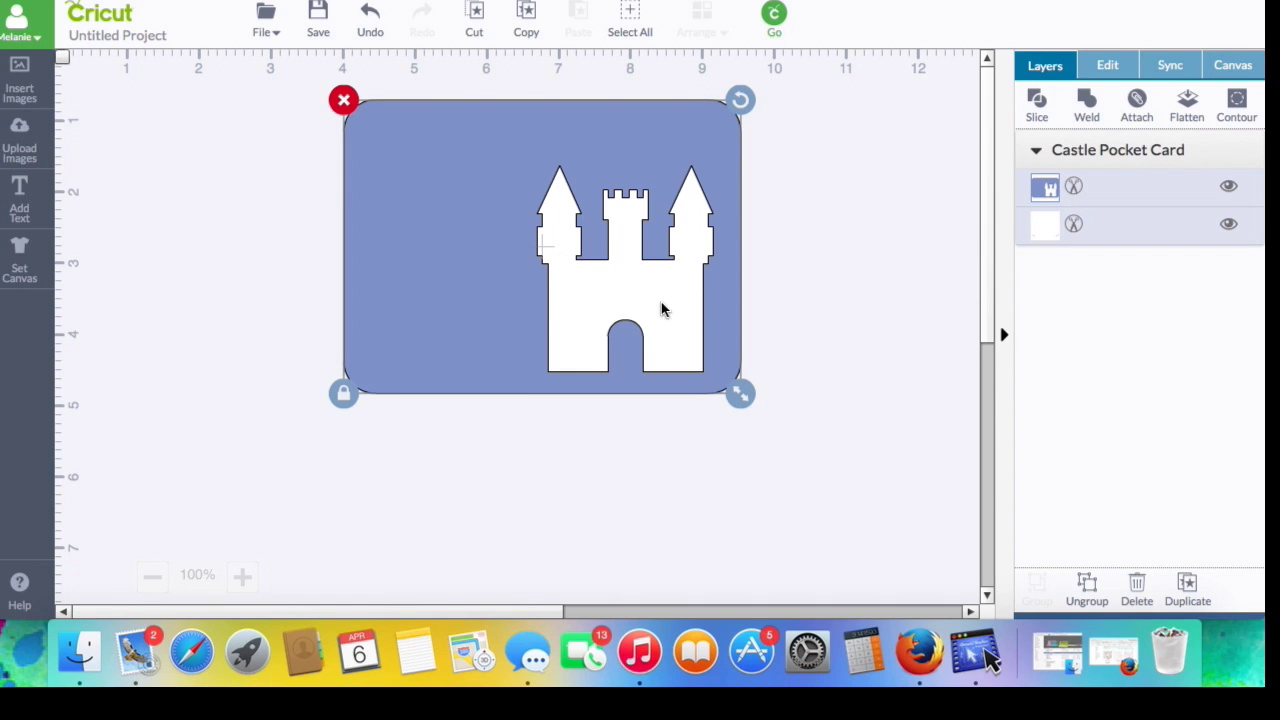
- Ungroup the castle card and pull the blue castle layer away from the white card
right_click(443, 244)
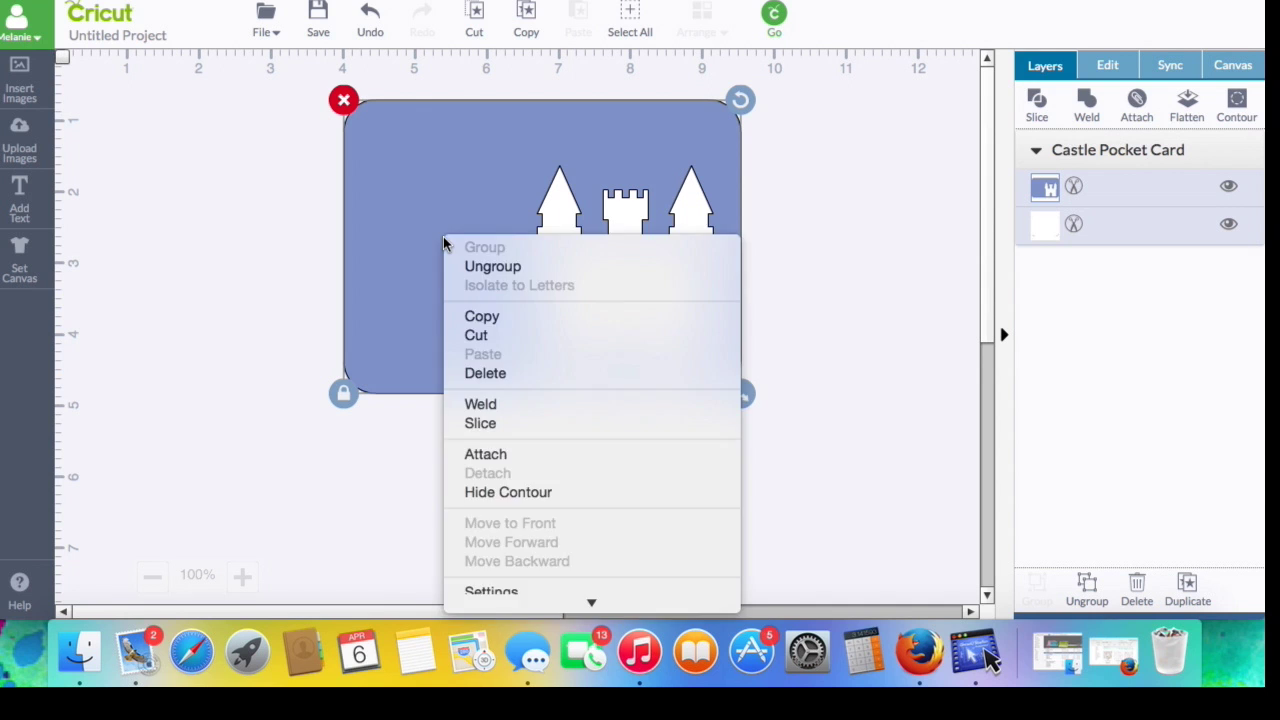
key("Escape")
right_click(444, 244)
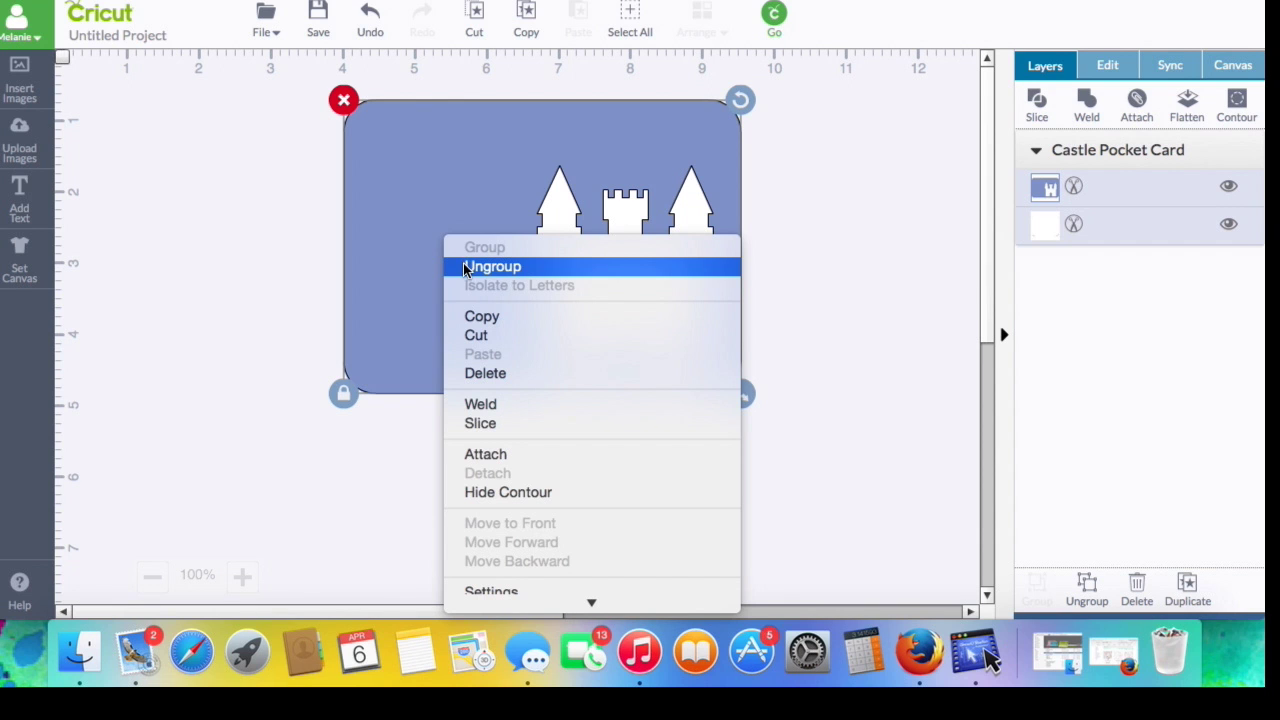
left_click(463, 263)
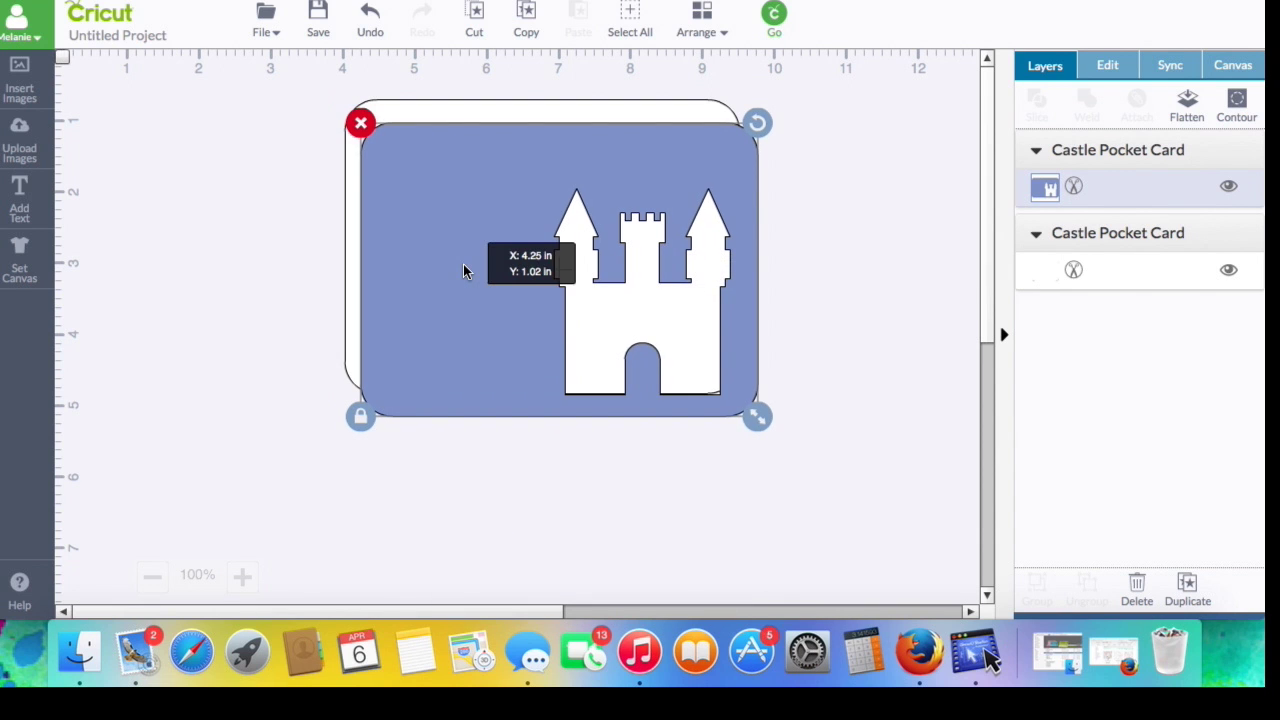
left_click_drag(463, 271, 297, 347)
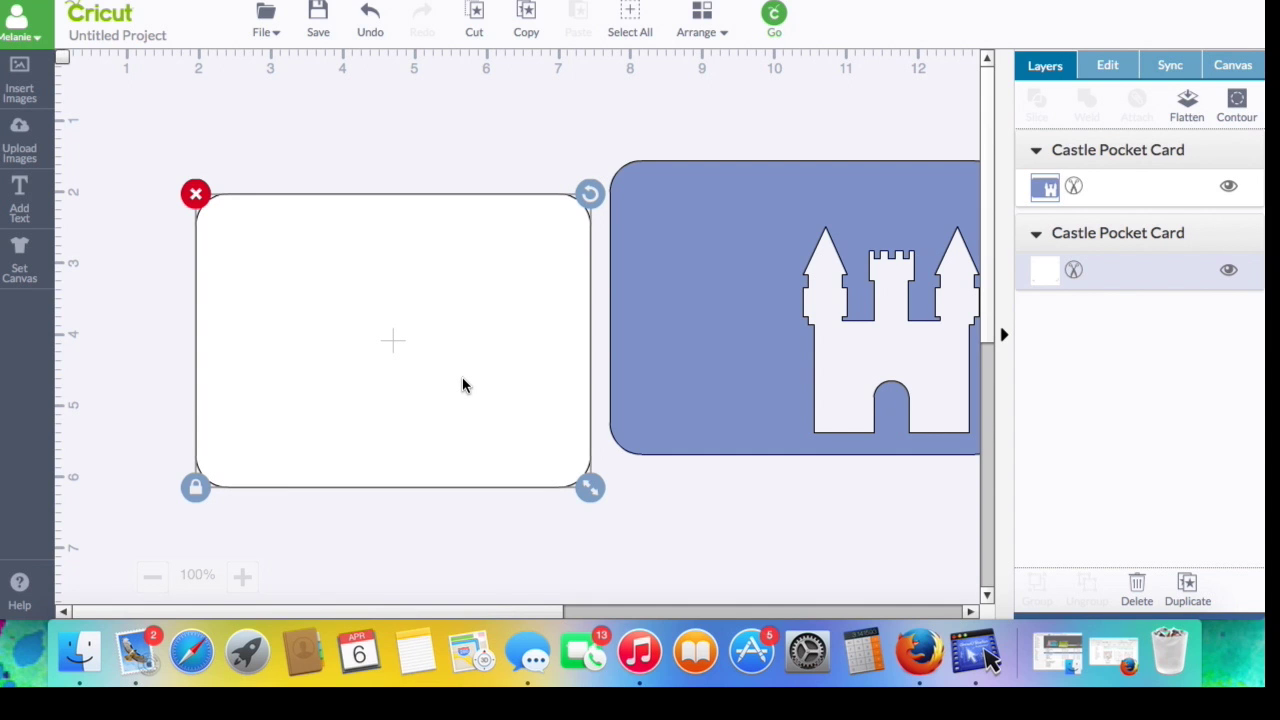
- Delete the white backing card and hide the castle card's outer contour with Hide Contour
left_click(195, 195)
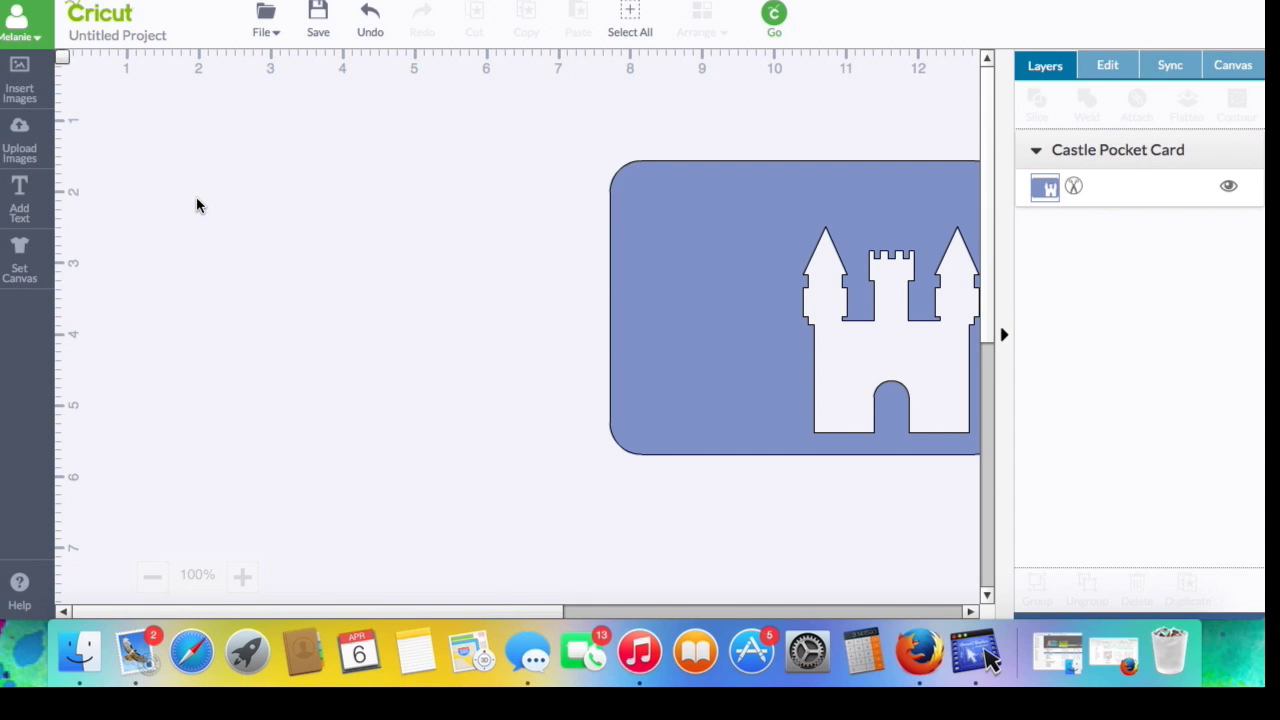
left_click_drag(720, 268, 306, 194)
right_click(307, 195)
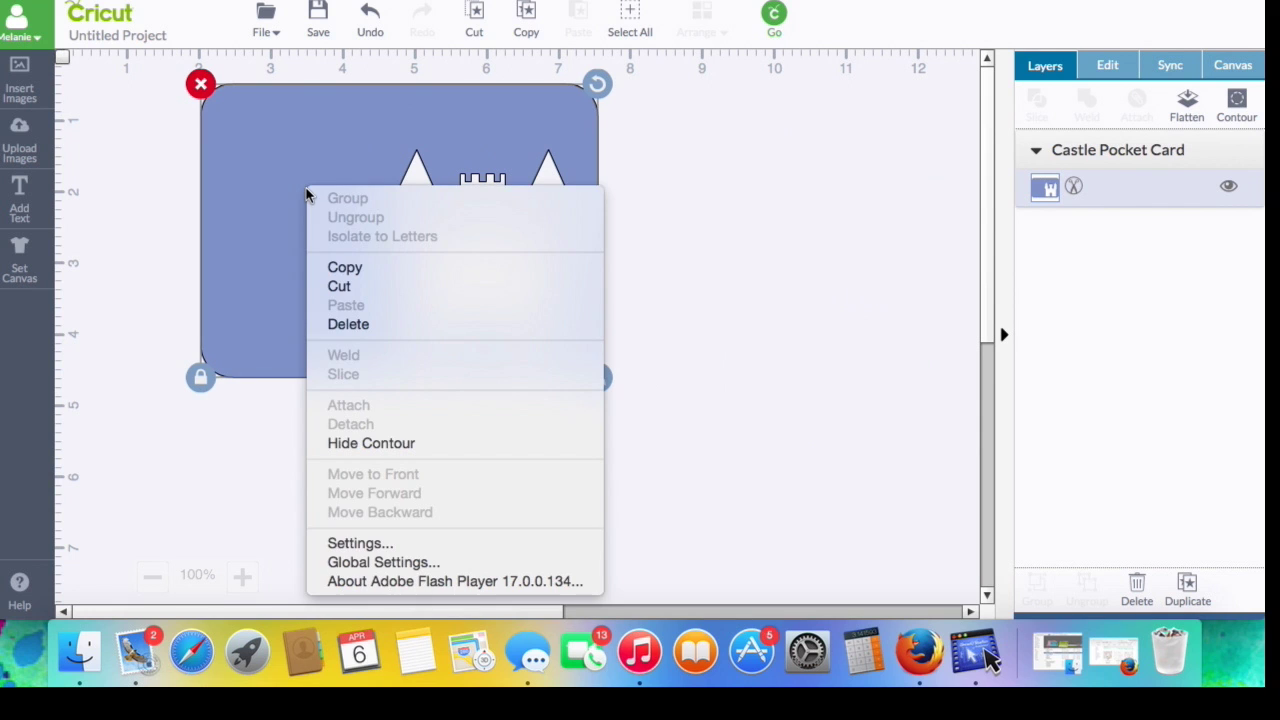
left_click(391, 444)
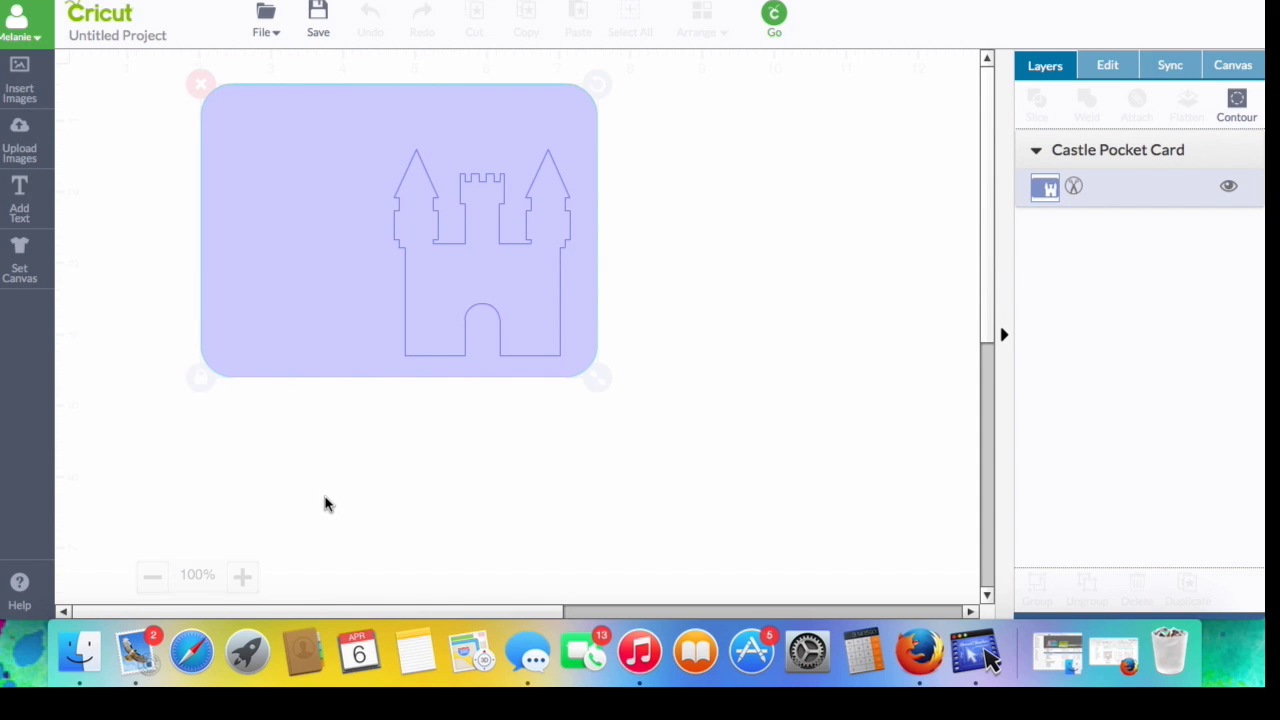
left_click(325, 504)
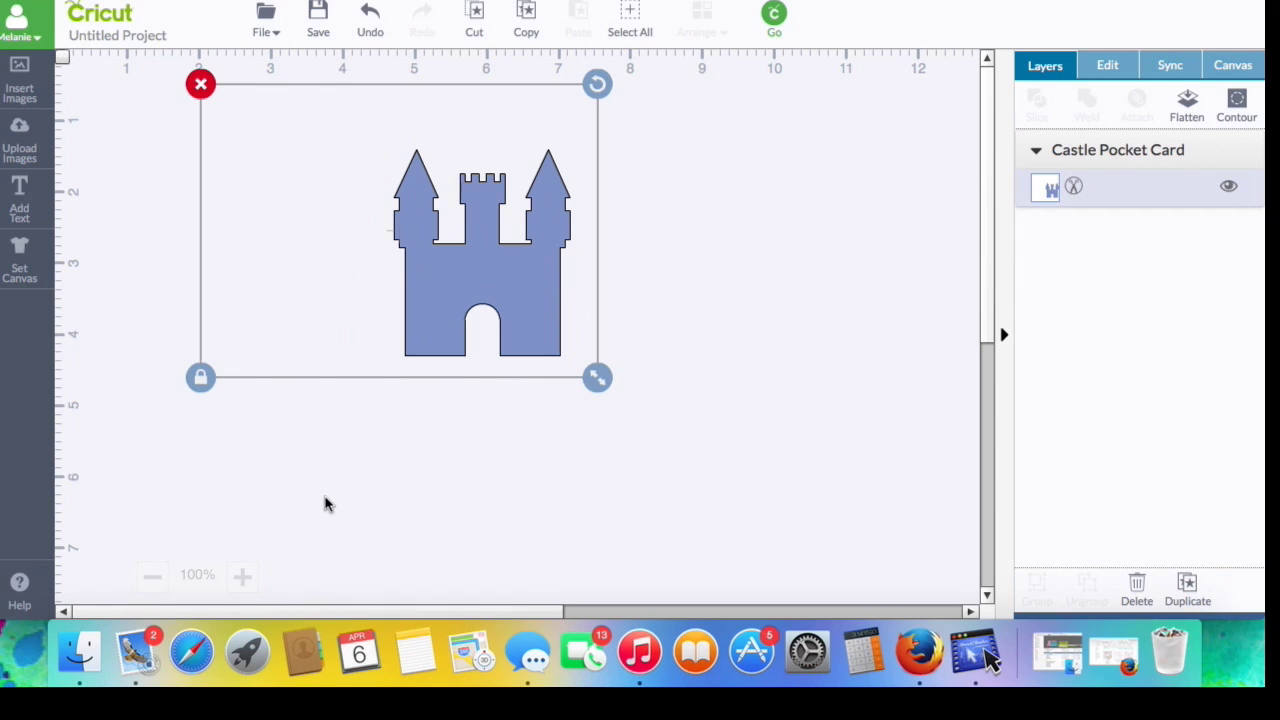
- Move the remaining castle shape up and left, then delete it
left_click(713, 443)
left_click(553, 320)
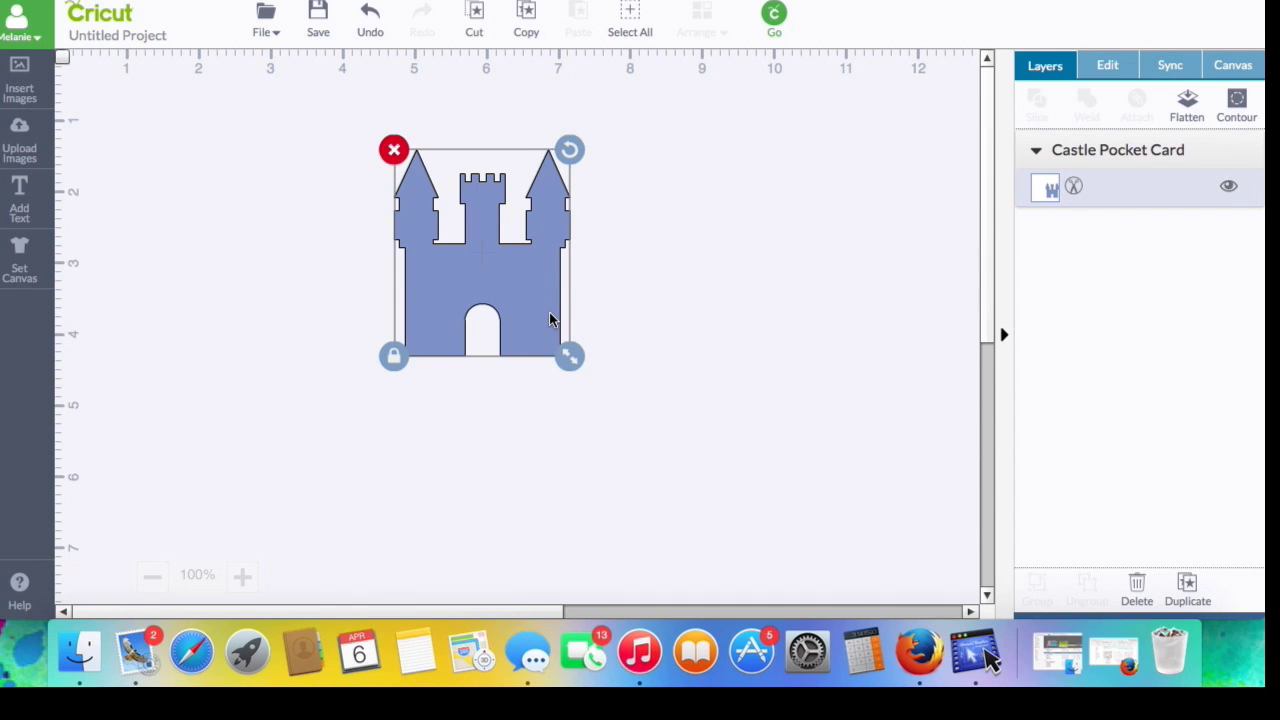
left_click_drag(534, 328, 389, 291)
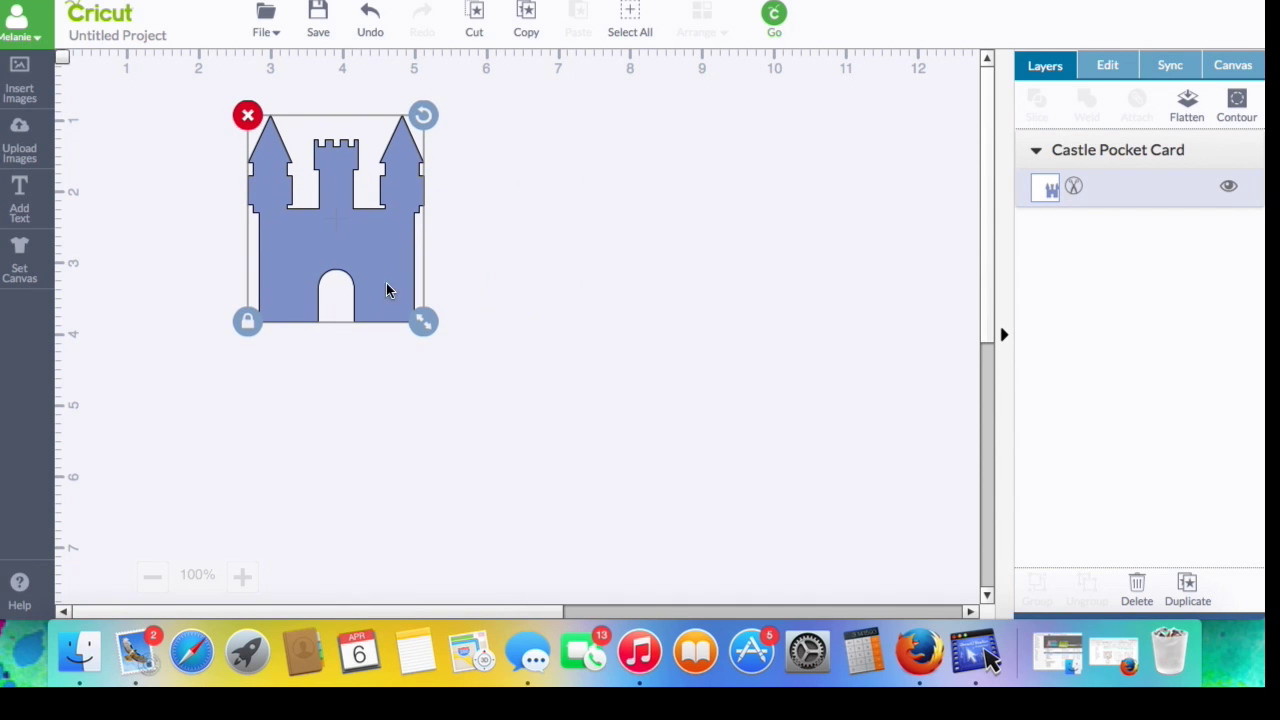
left_click(250, 117)
- Insert the BLOOM Pocket Card from the Artfully Sent images onto the canvas
left_click(20, 92)
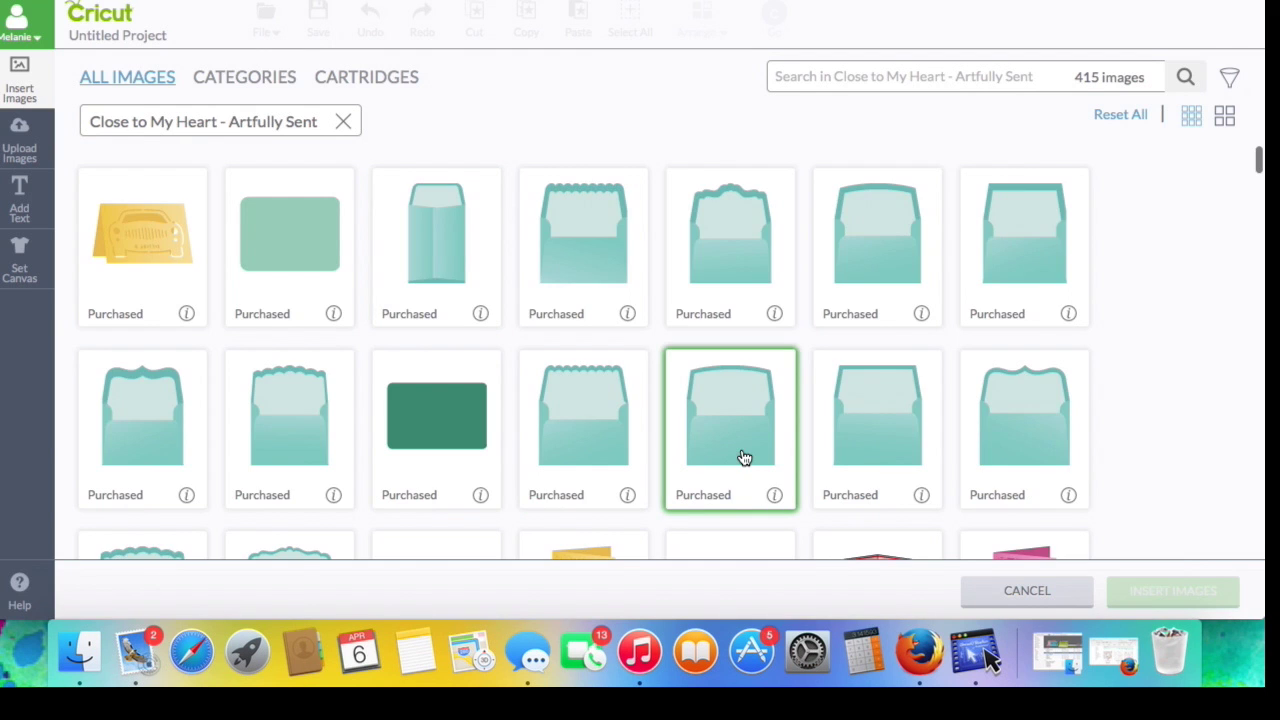
scroll(740, 457, "down", 8)
scroll(743, 457, "down", 4)
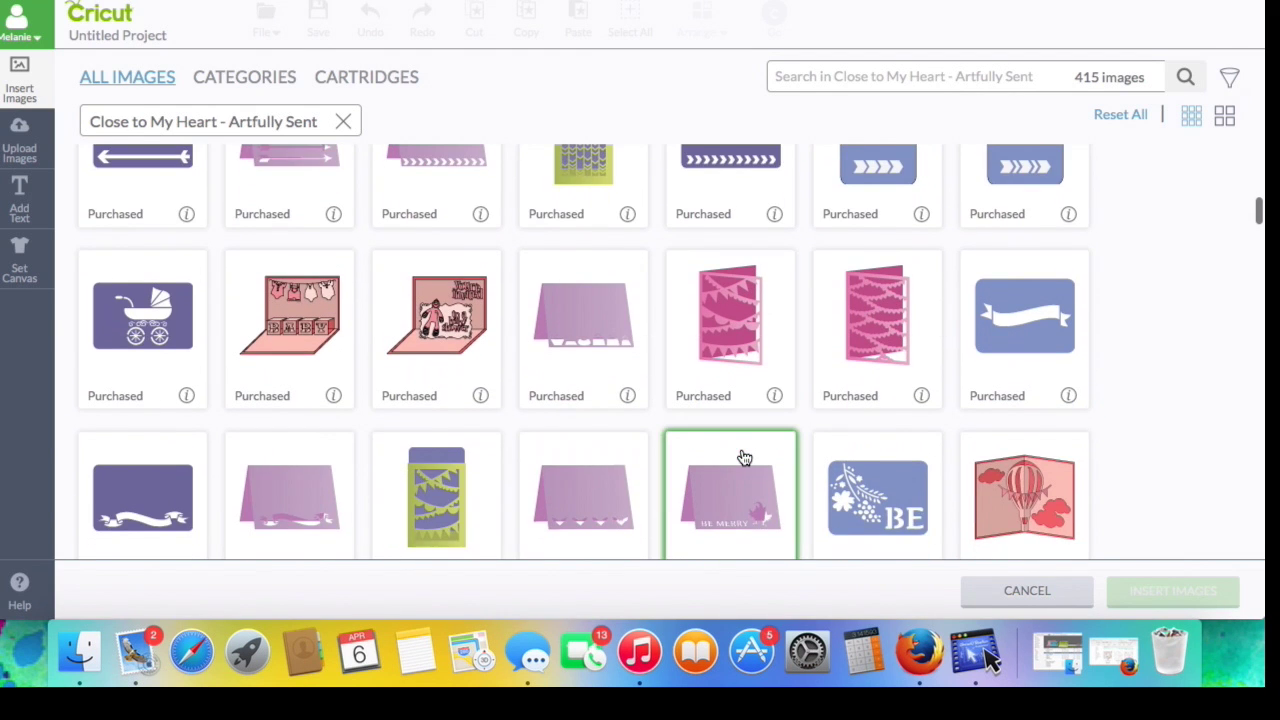
scroll(741, 456, "down", 3)
scroll(741, 456, "down", 6)
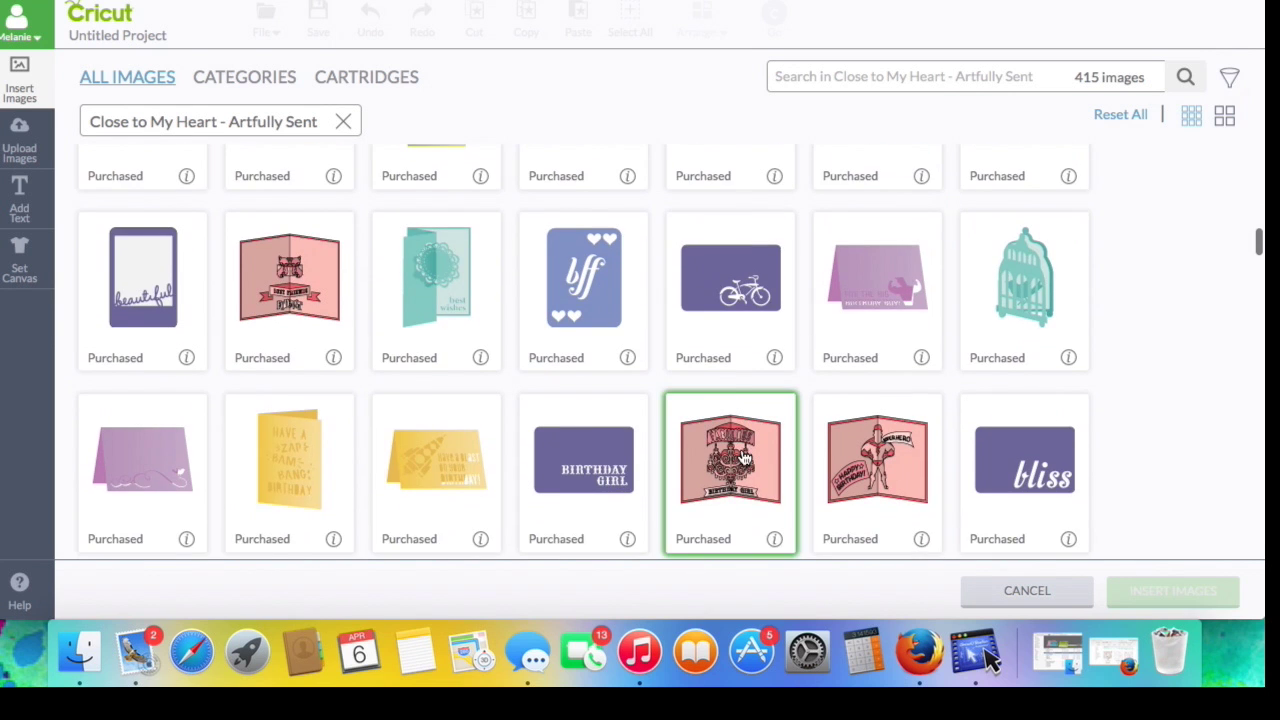
scroll(744, 457, "down", 3)
scroll(744, 457, "down", 5)
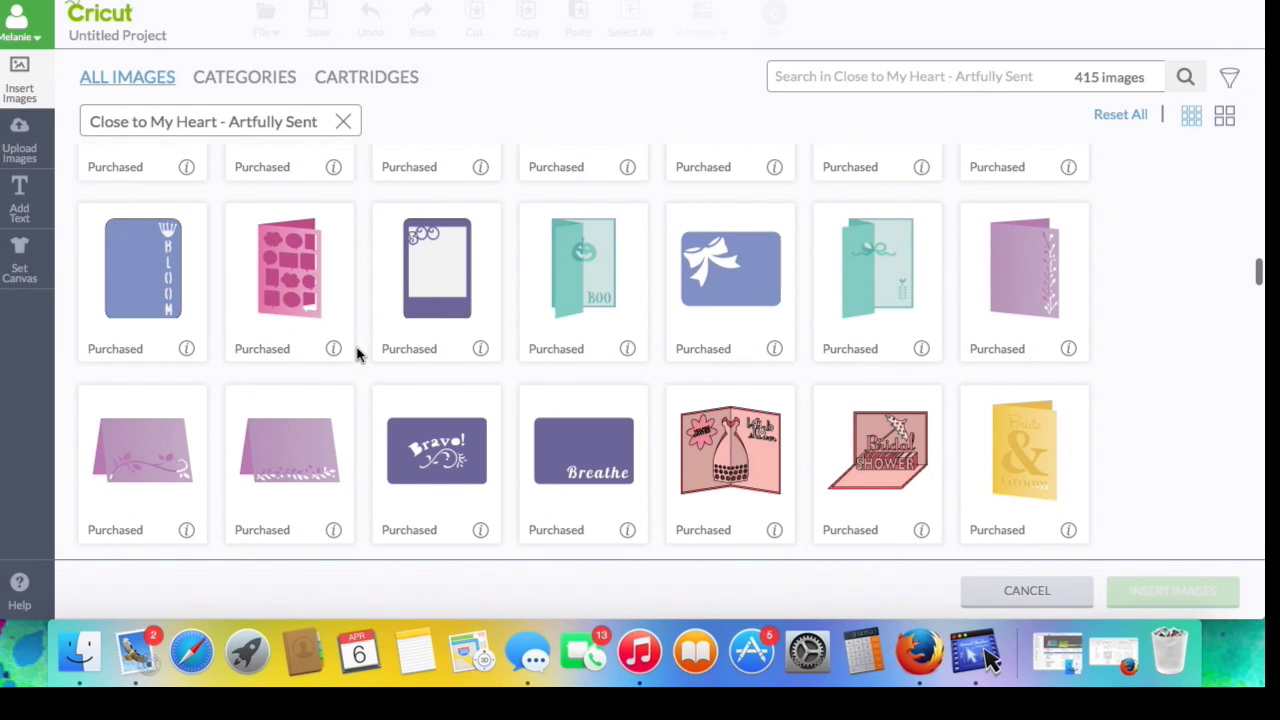
left_click(170, 308)
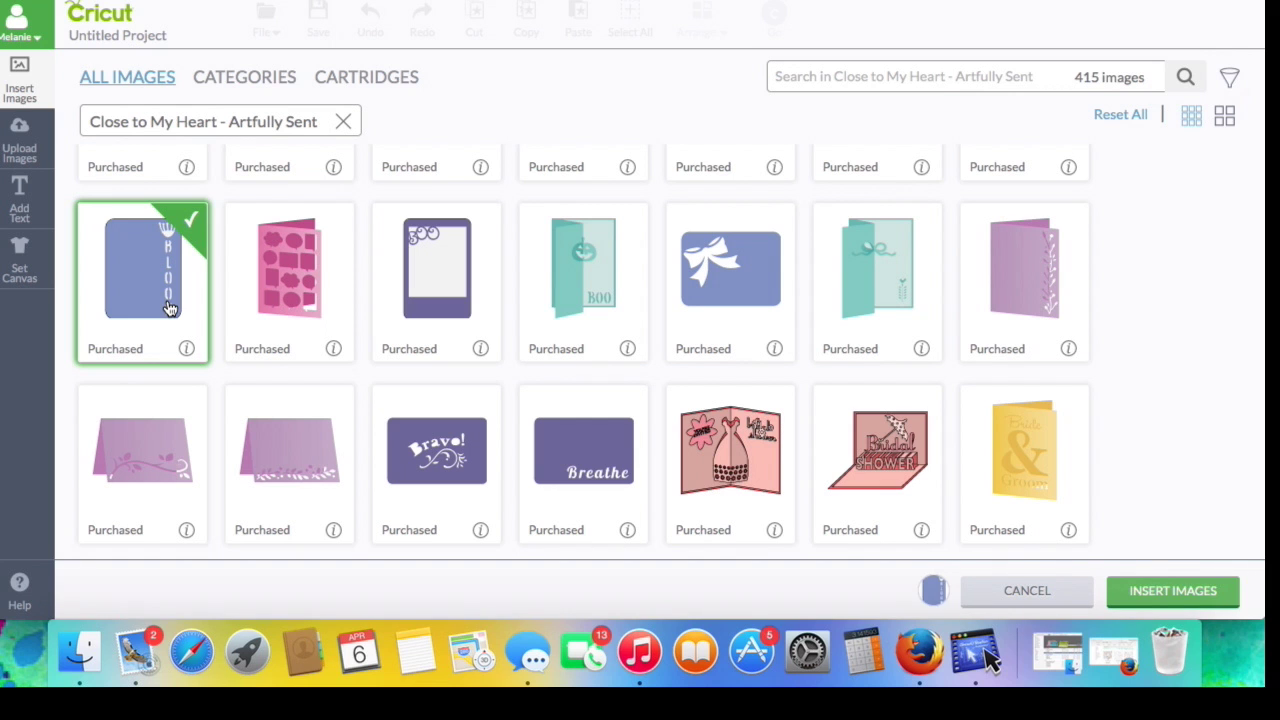
left_click(1175, 592)
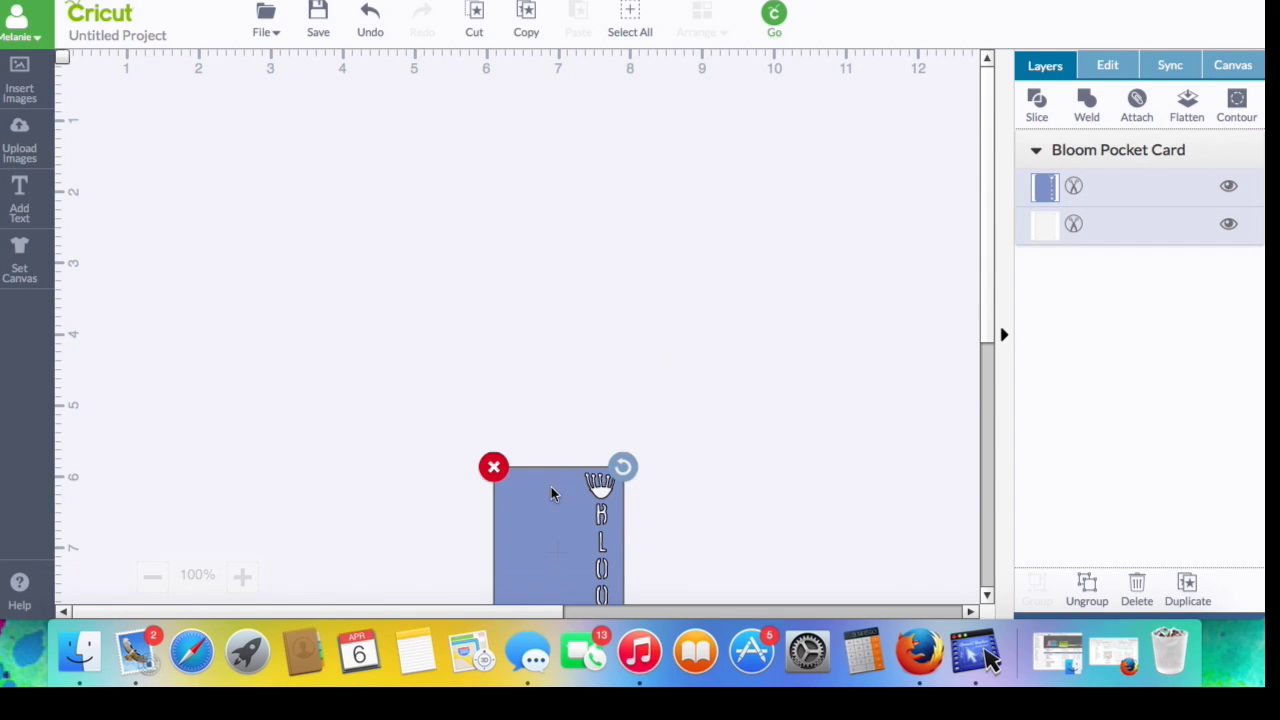
- Move the Bloom card up-left, copy it and paste a duplicate beside the original
left_click_drag(551, 491, 634, 477)
left_click(552, 420)
left_click_drag(392, 357, 240, 303)
right_click(240, 303)
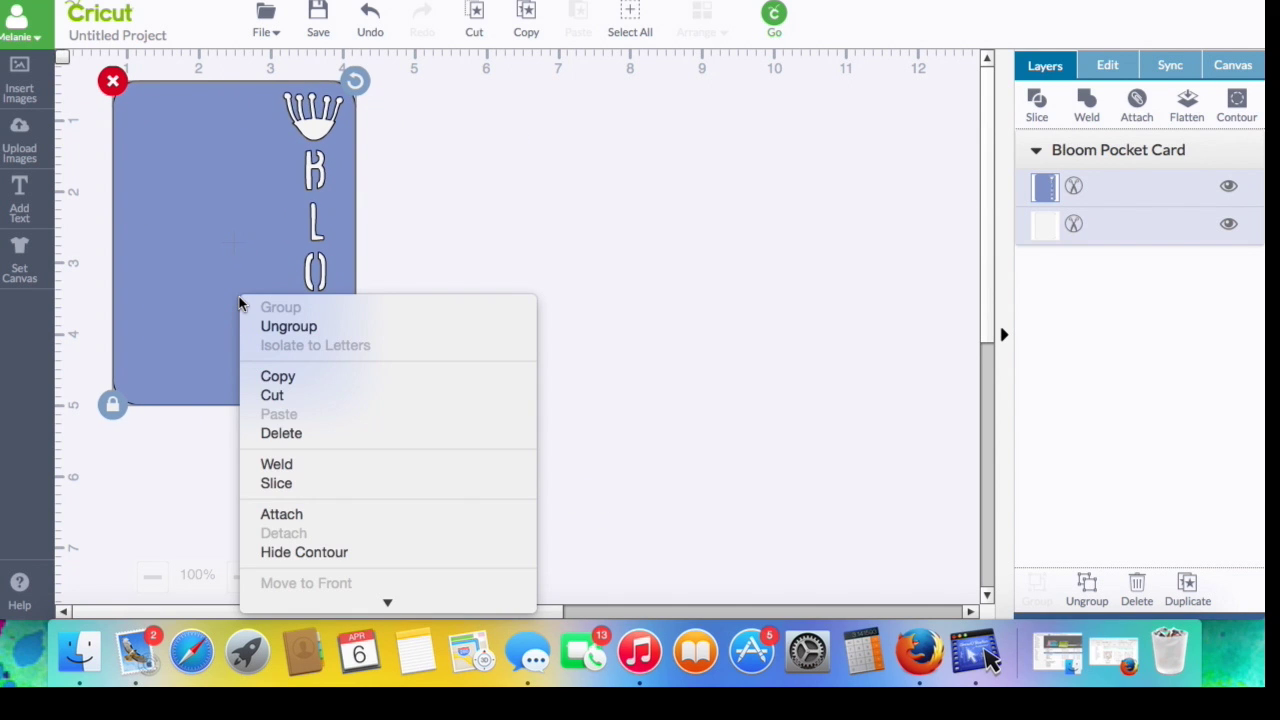
left_click(308, 379)
left_click_drag(246, 303, 306, 315)
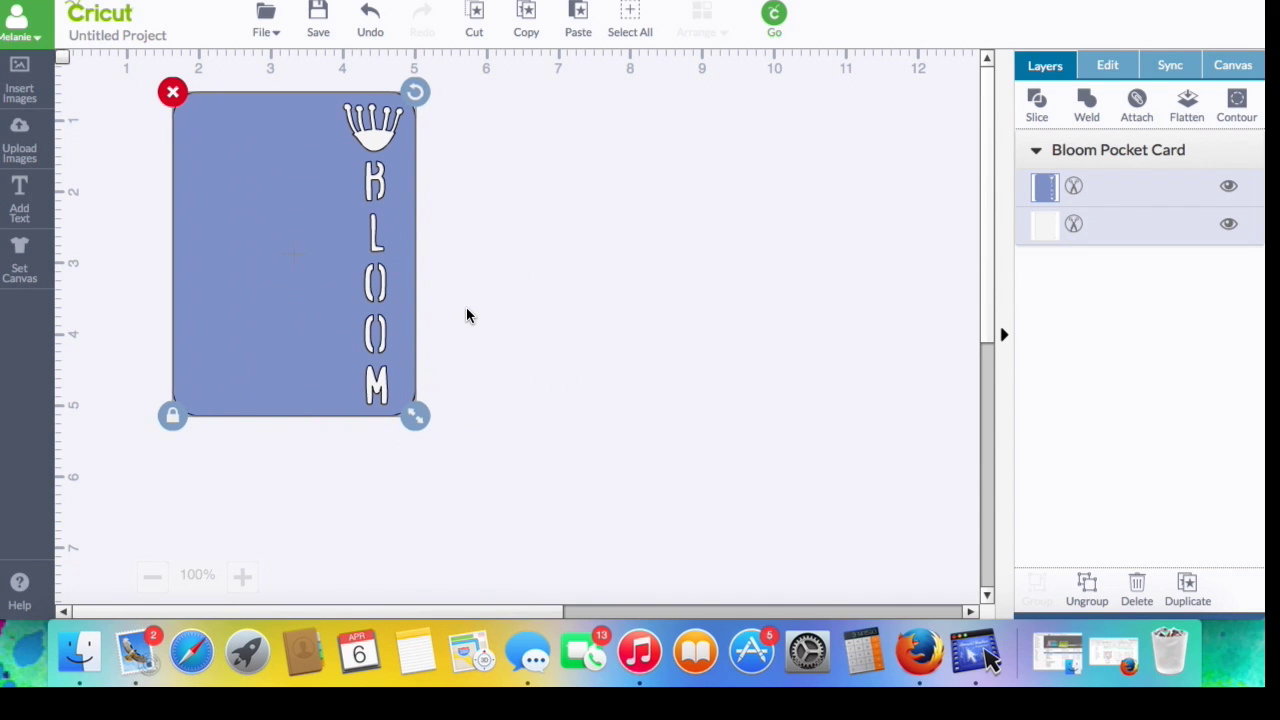
left_click(466, 315)
right_click(467, 314)
left_click(526, 428)
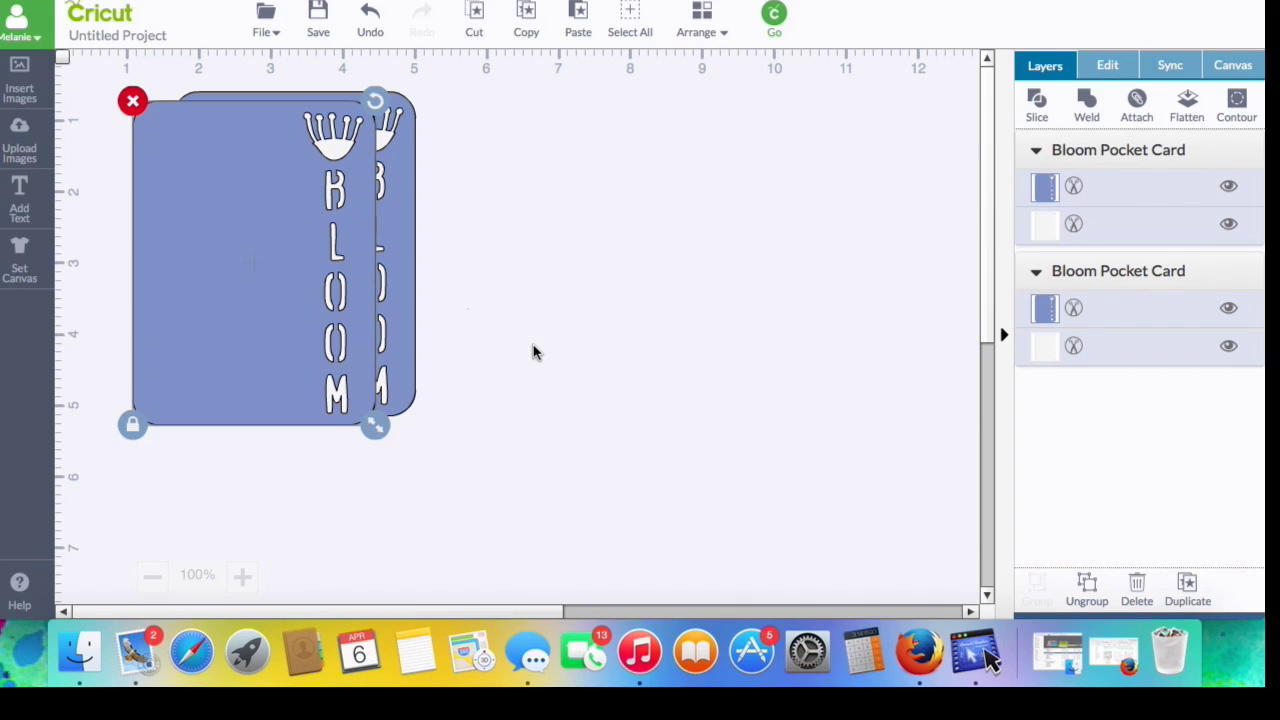
left_click_drag(468, 310, 611, 274)
- Ungroup the left card and delete its white base layer
left_click(300, 269)
right_click(301, 268)
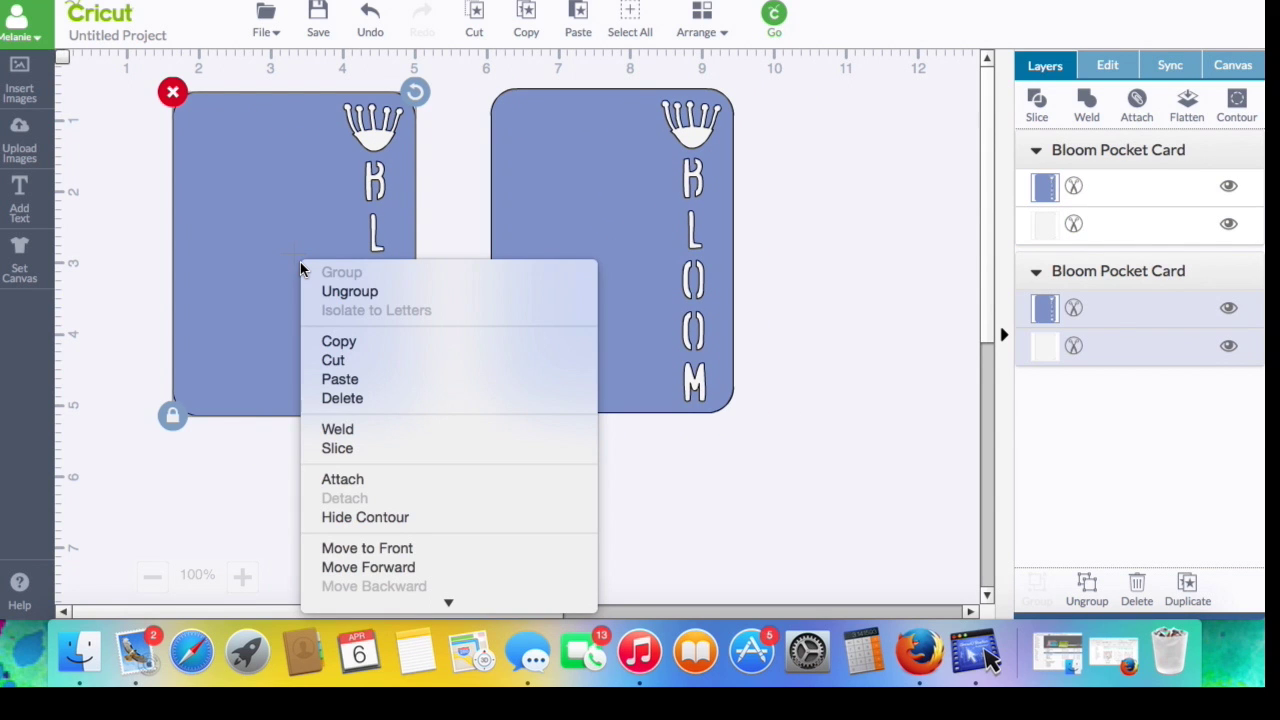
left_click(338, 291)
mouse_move(323, 288)
left_mouse_down()
mouse_move(523, 357)
mouse_move(323, 303)
mouse_move(317, 283)
left_mouse_up()
left_click(318, 343)
left_click(170, 92)
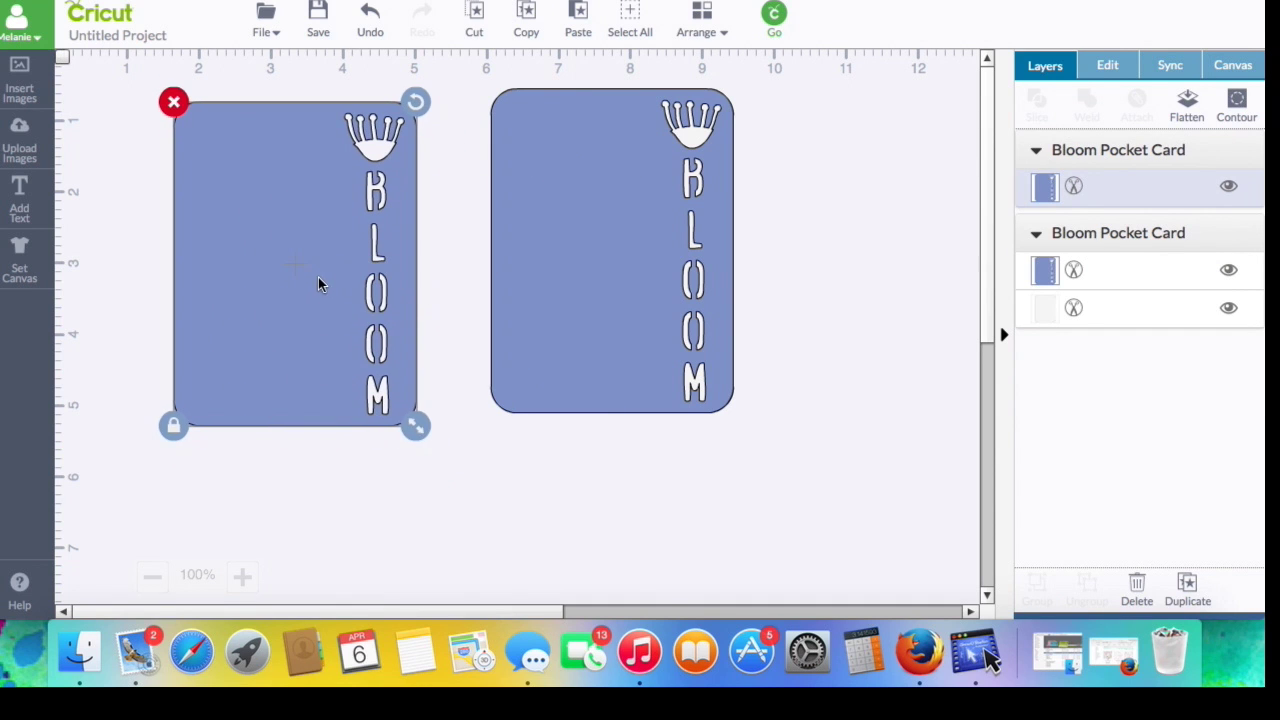
- Ungroup the right card, delete its white base and move the blue card into its place
left_click(636, 291)
right_click(636, 291)
left_click(645, 310)
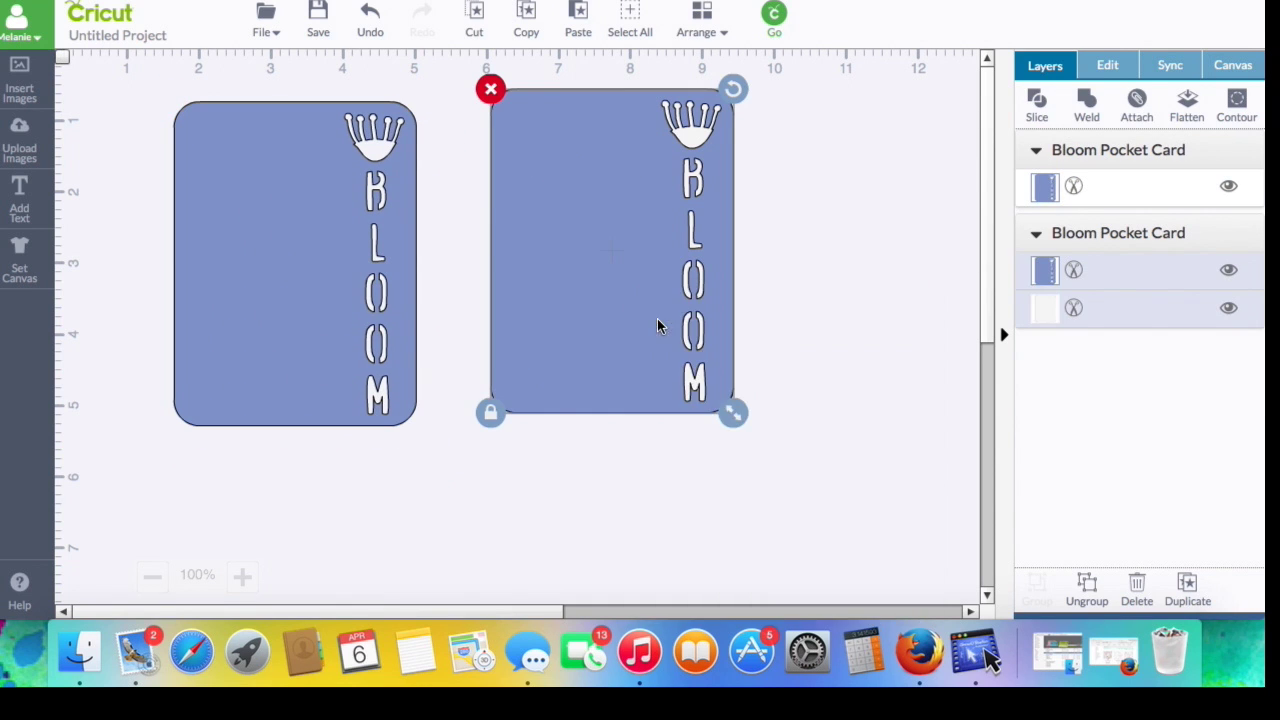
left_click_drag(636, 293, 831, 343)
left_click(643, 309)
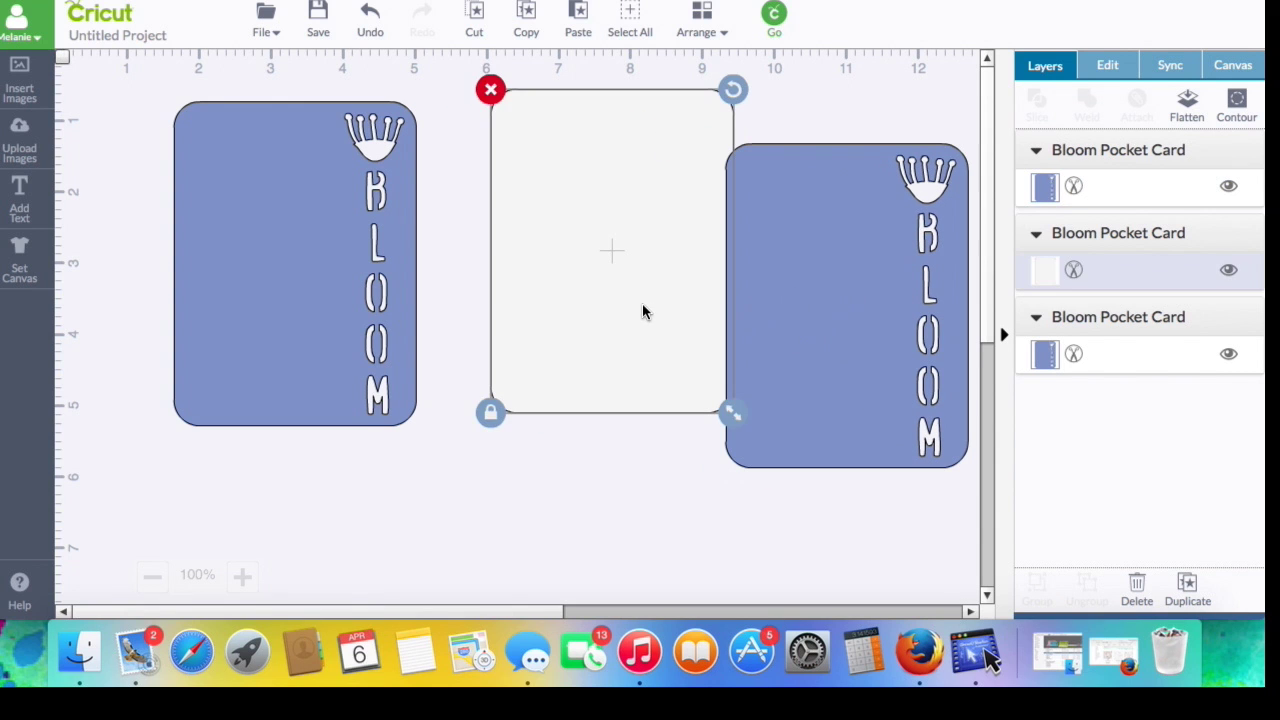
left_click(492, 93)
left_click_drag(777, 294, 648, 256)
left_click(343, 303)
- Hide the crown cutout contour on the left Bloom card
right_click(343, 303)
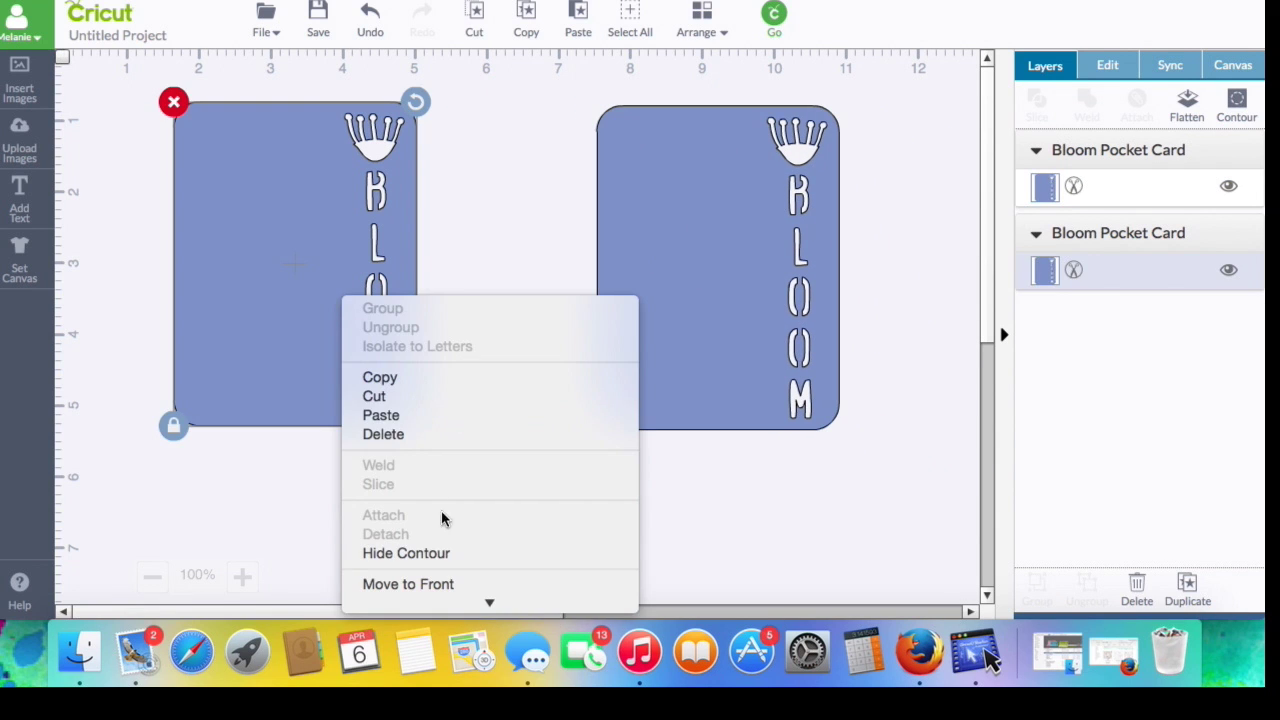
left_click(440, 556)
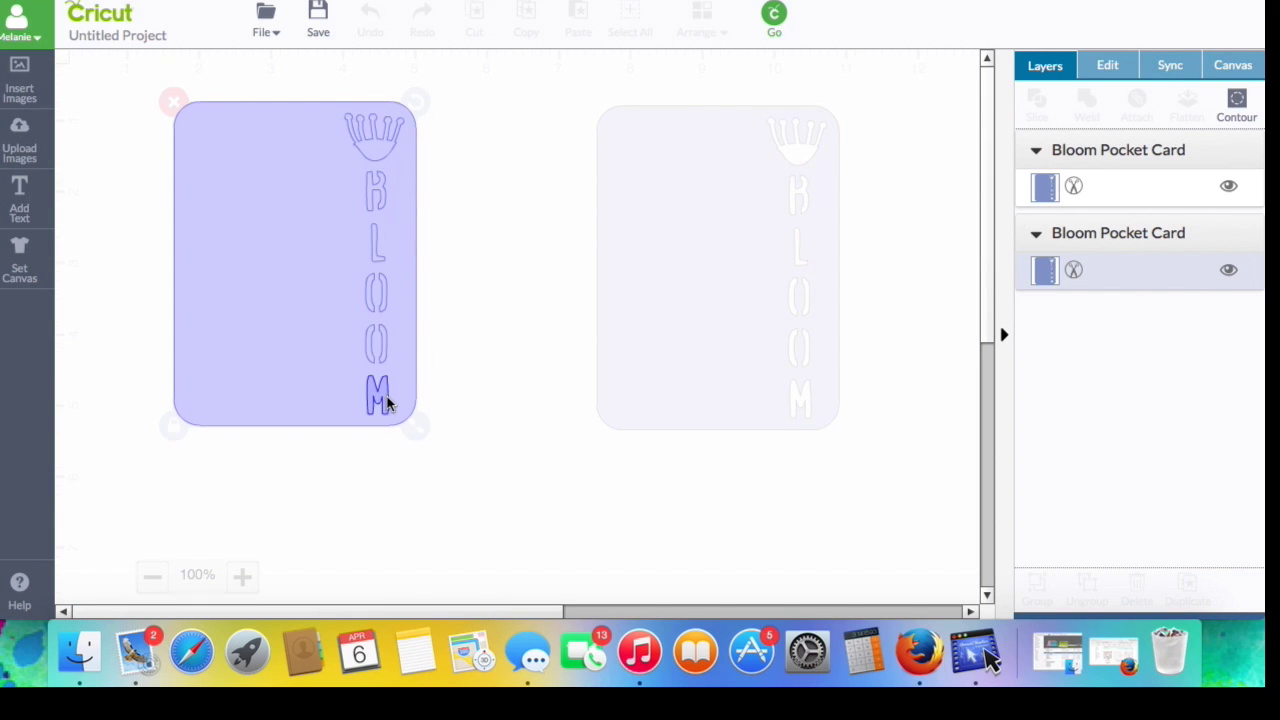
left_click(371, 148)
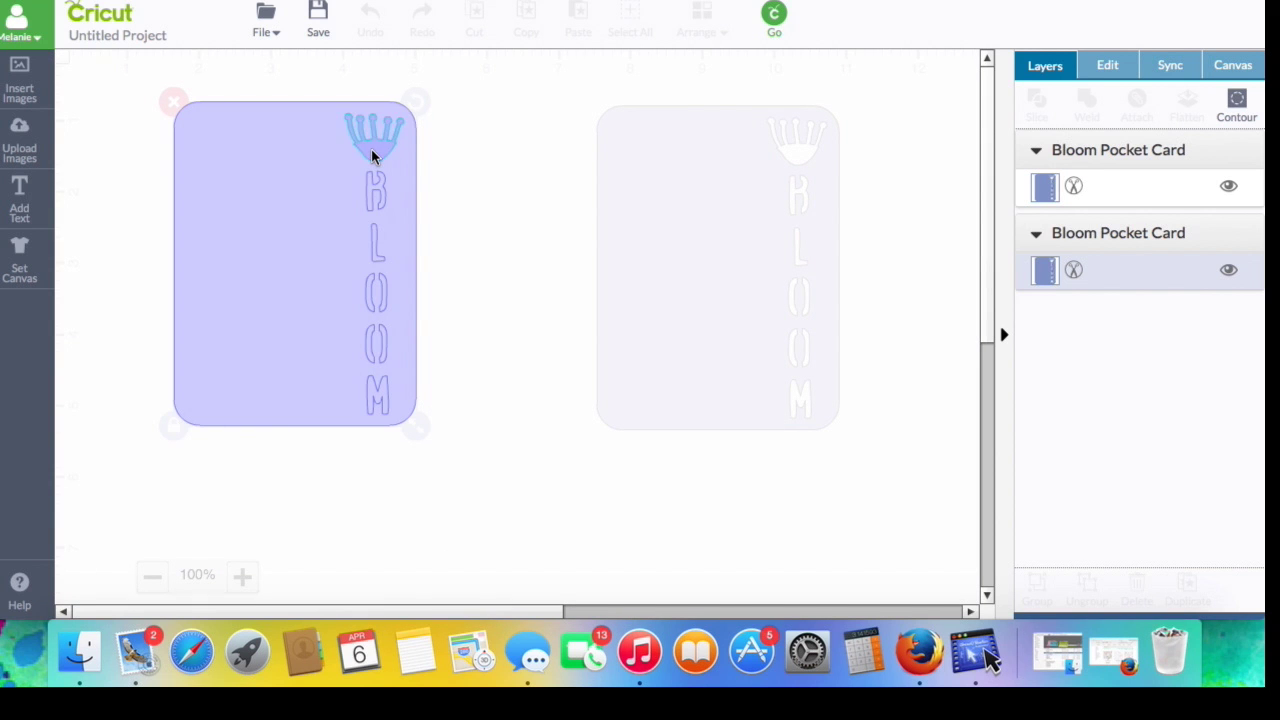
left_click(174, 243)
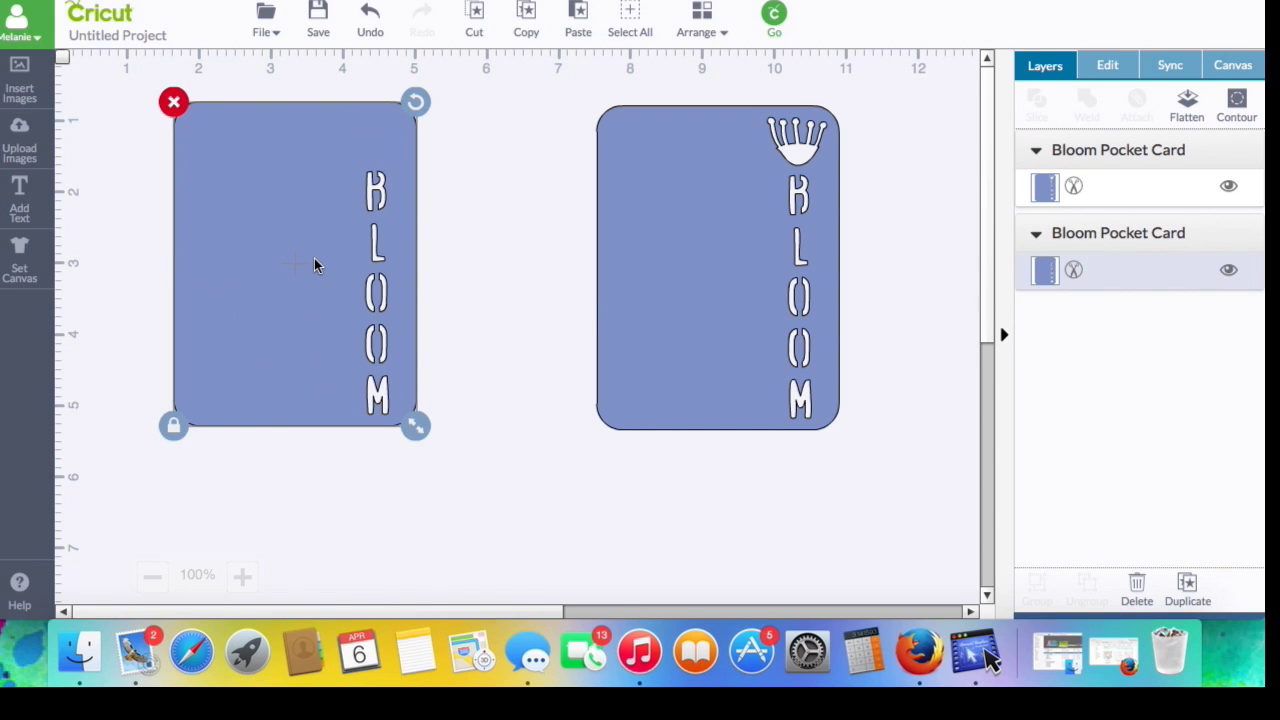
- Hide the left card's outline contour so only the BLOOM letters remain
right_click(314, 264)
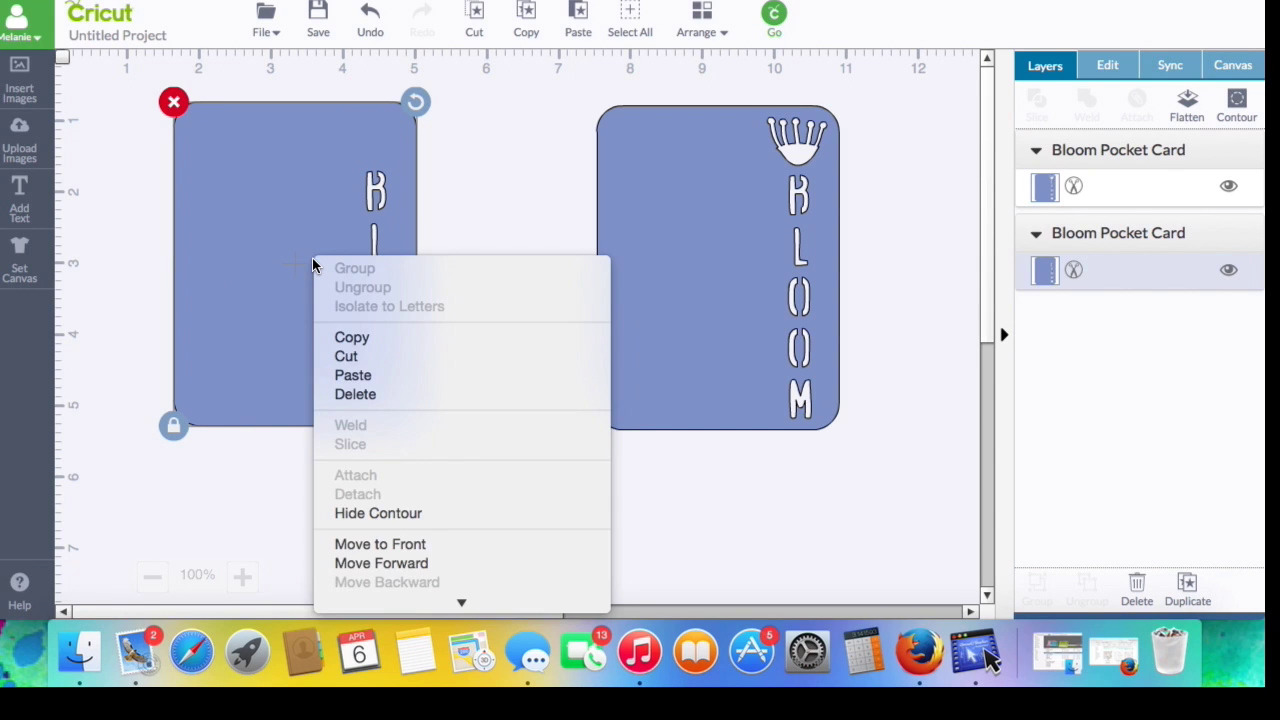
left_click(281, 284)
right_click(281, 284)
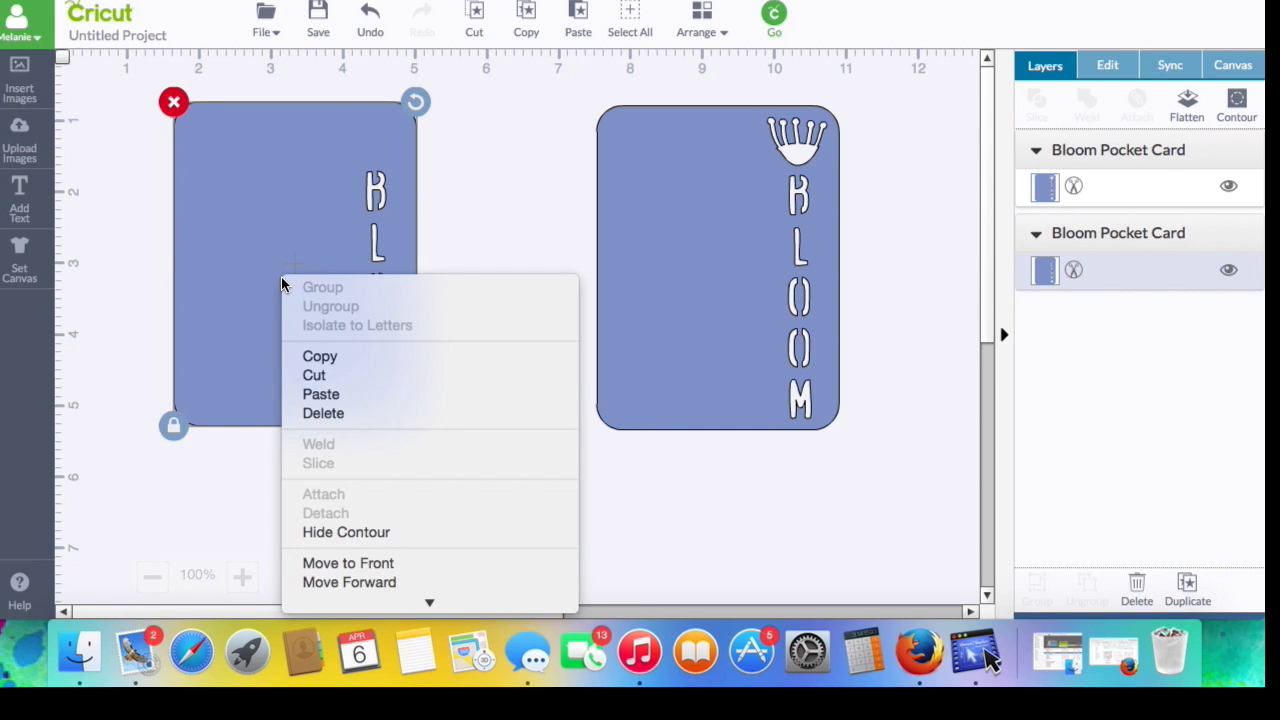
left_click(360, 531)
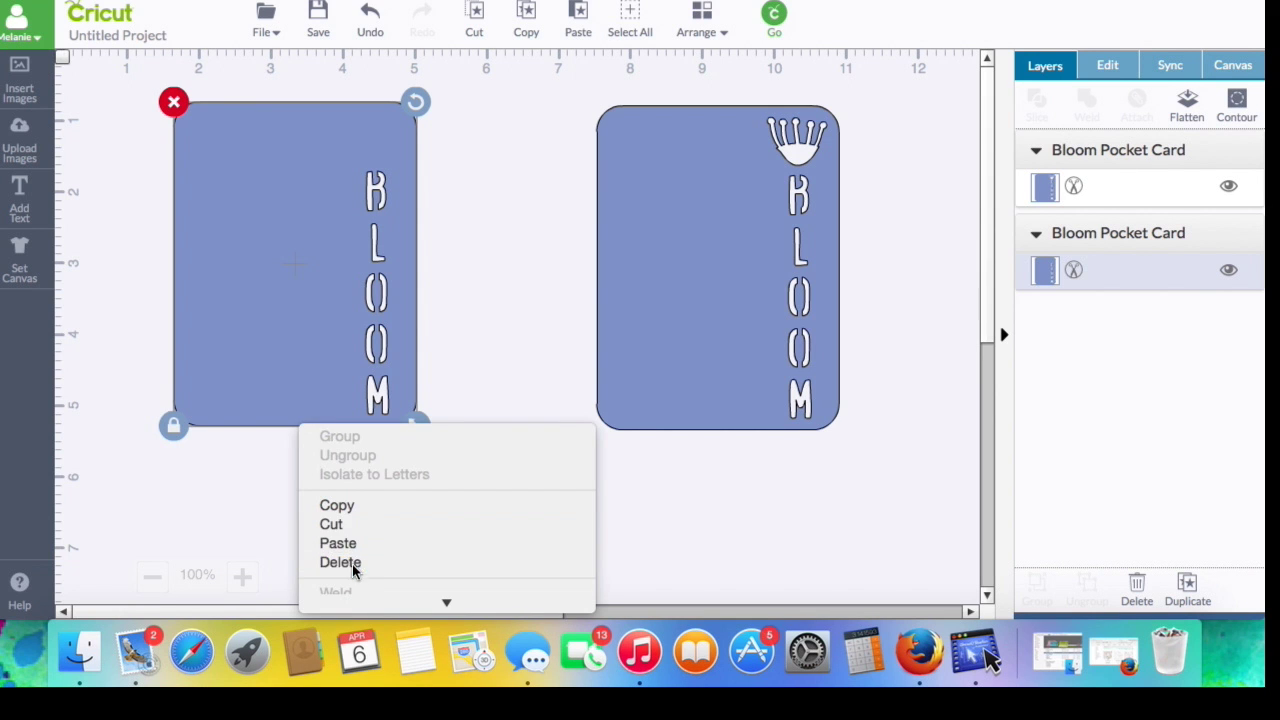
scroll(354, 566, "down", 2)
left_click(225, 309)
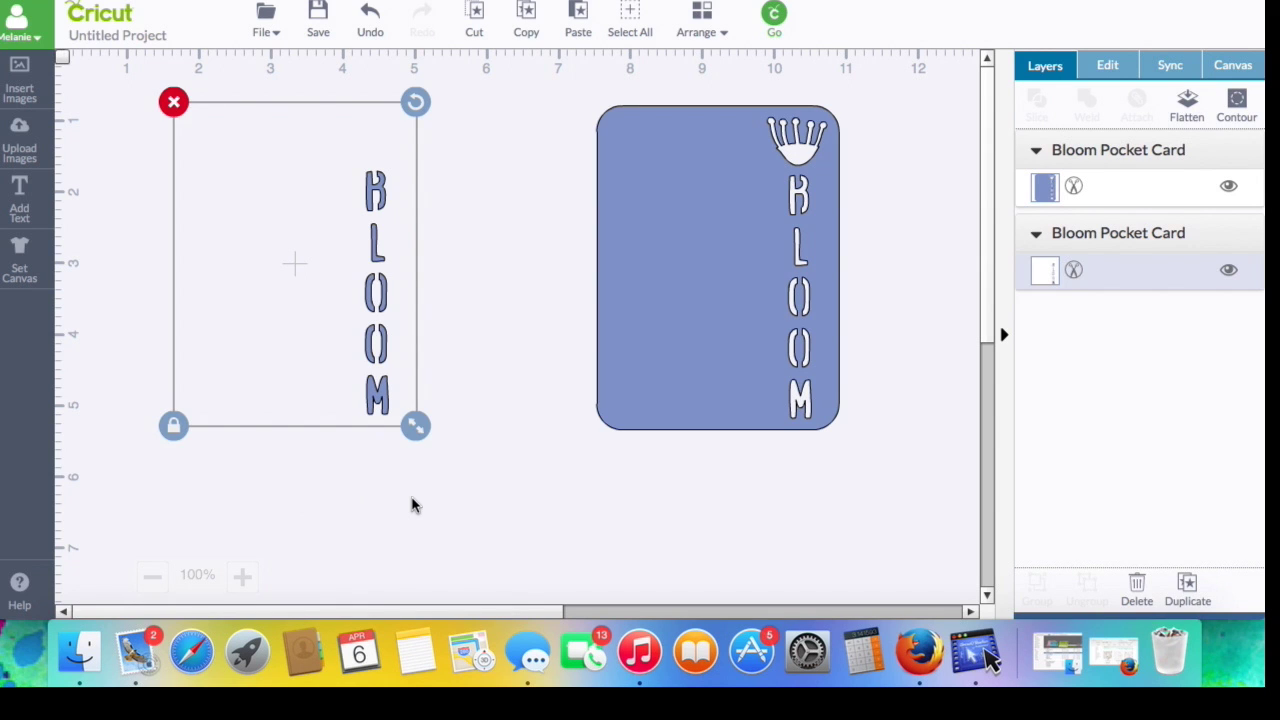
left_click(415, 506)
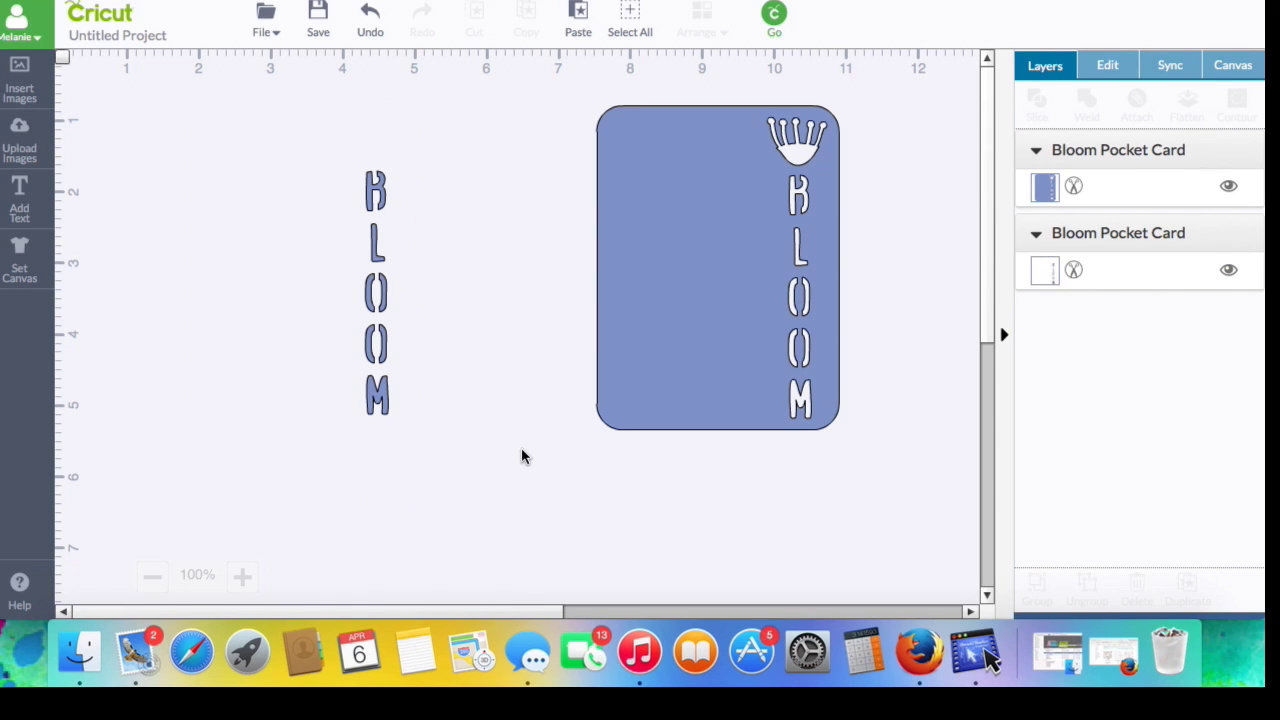
left_click(725, 369)
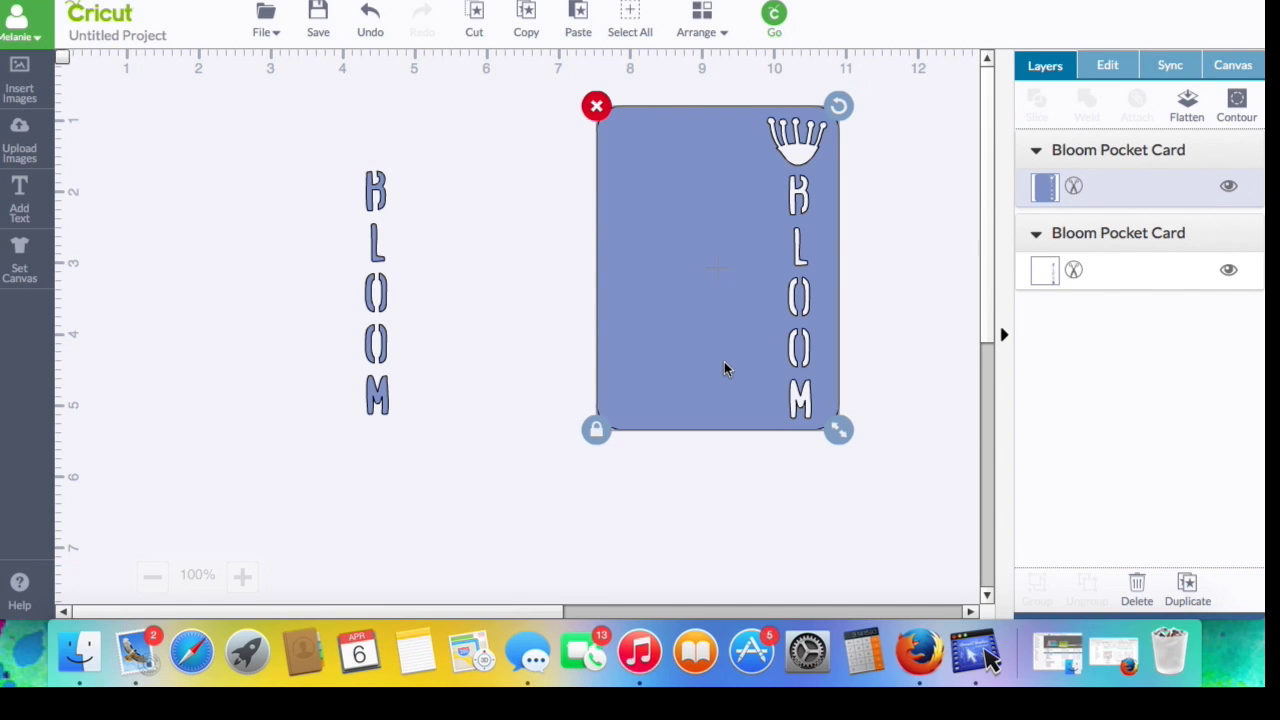
- Hide the M, O, O and L letter contours on the right card and slide it left
right_click(725, 369)
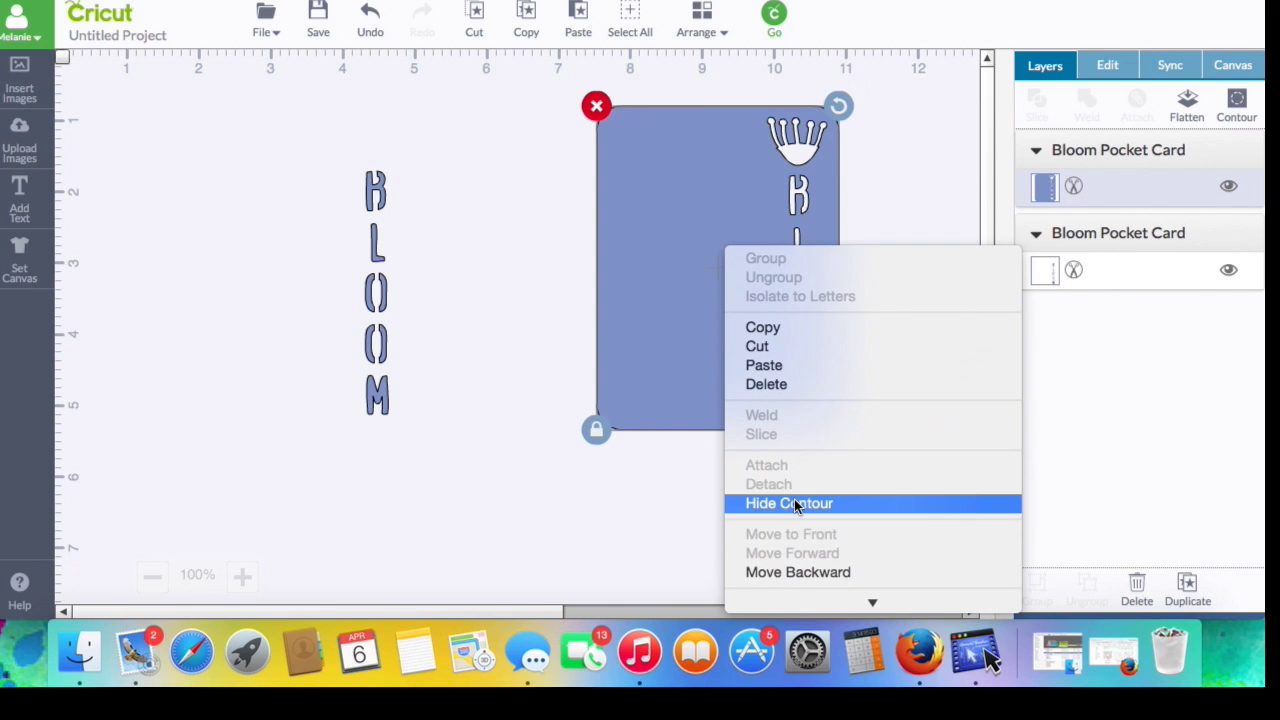
left_click(796, 505)
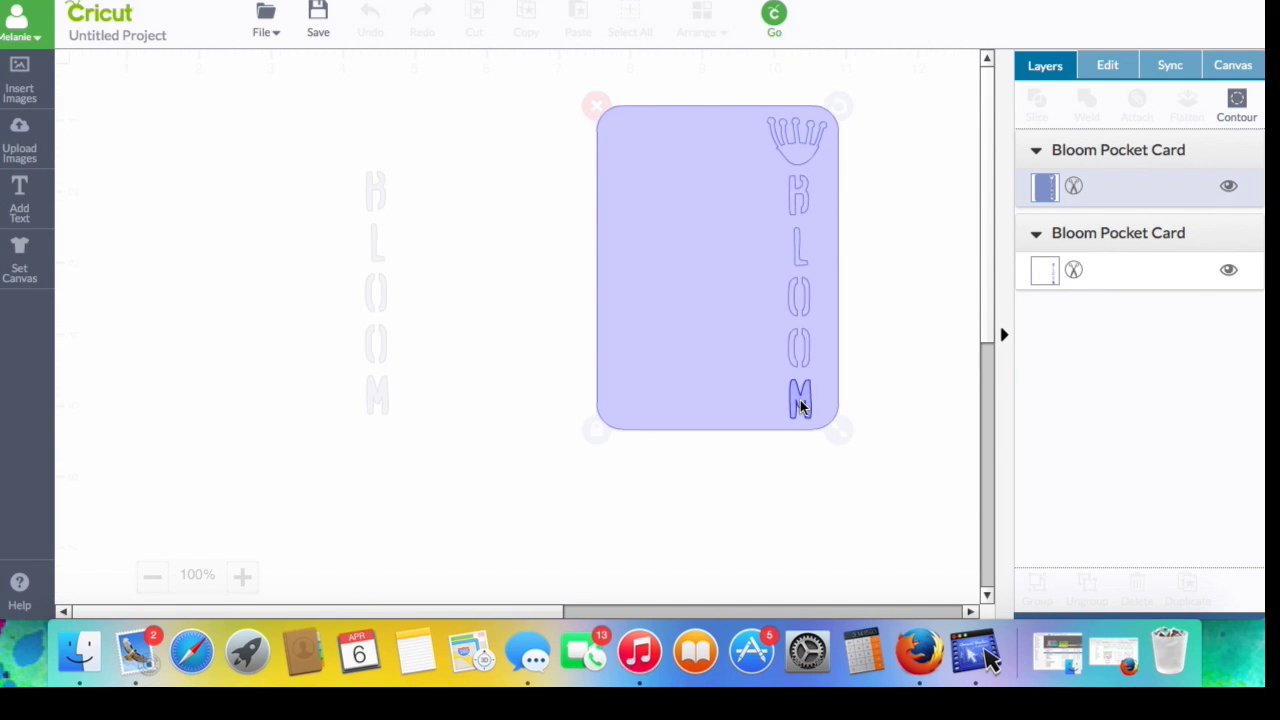
left_click(800, 405)
left_click(796, 366)
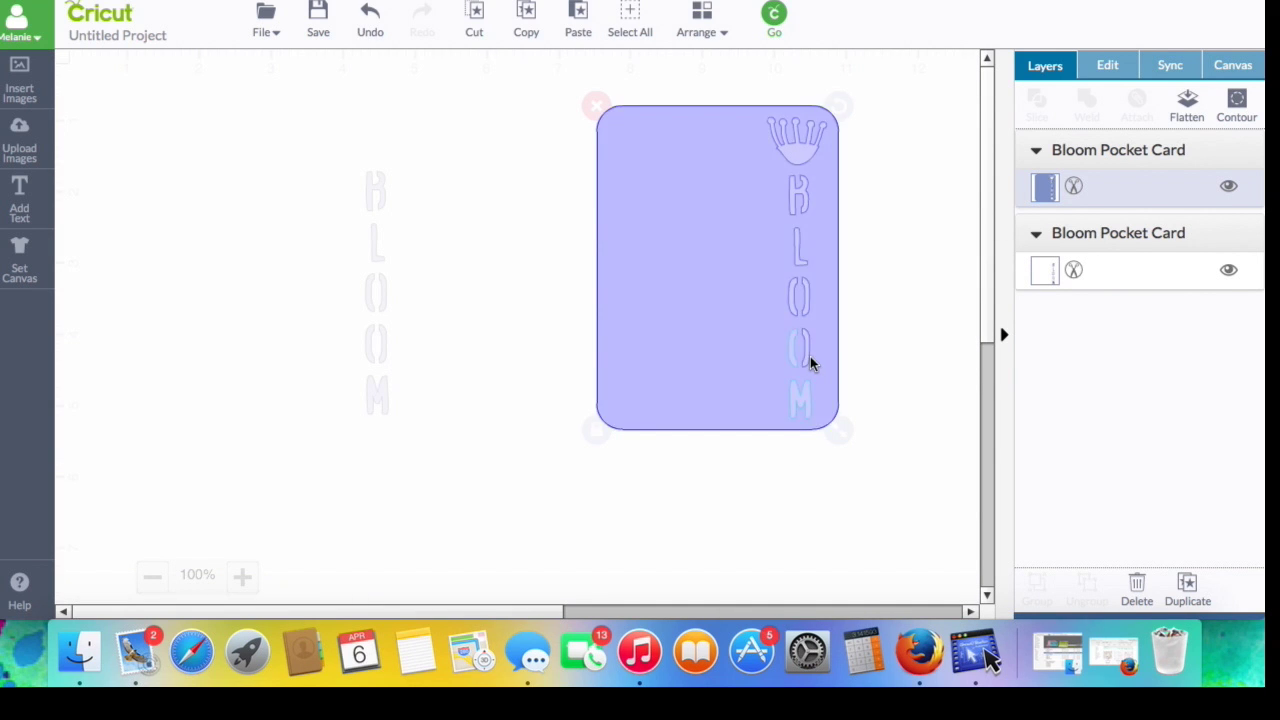
left_click(806, 360)
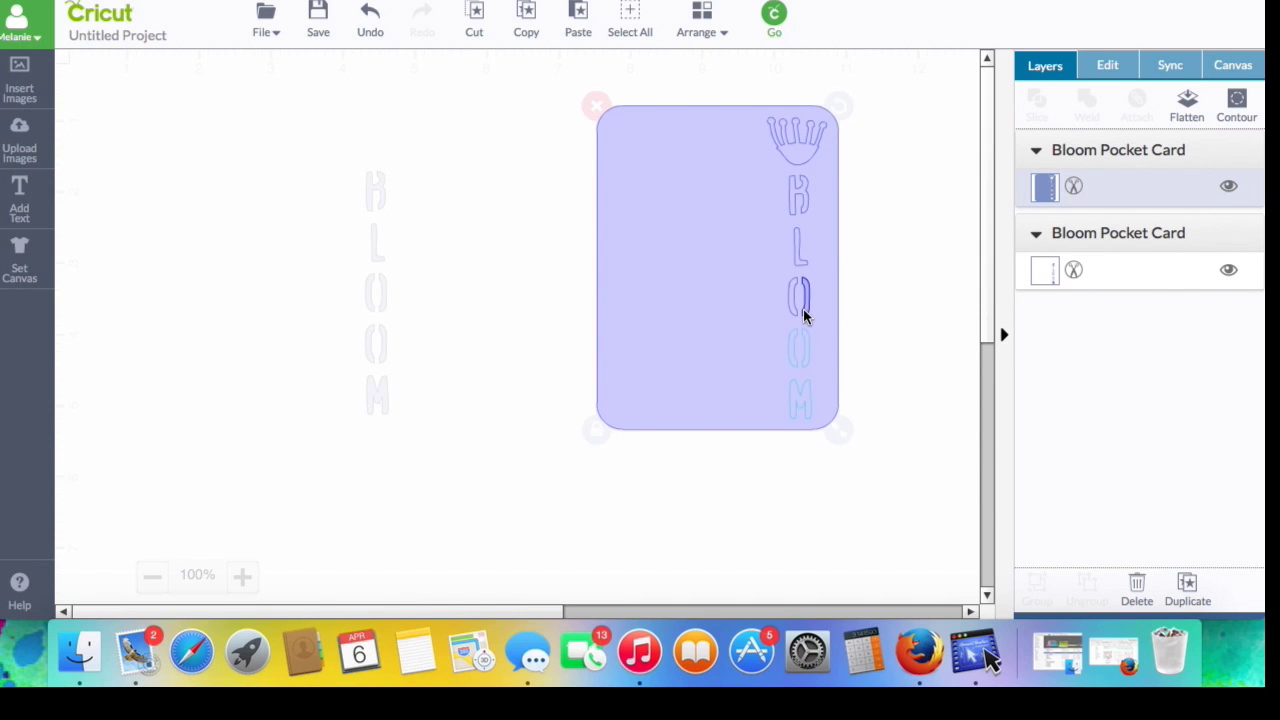
left_click(791, 314)
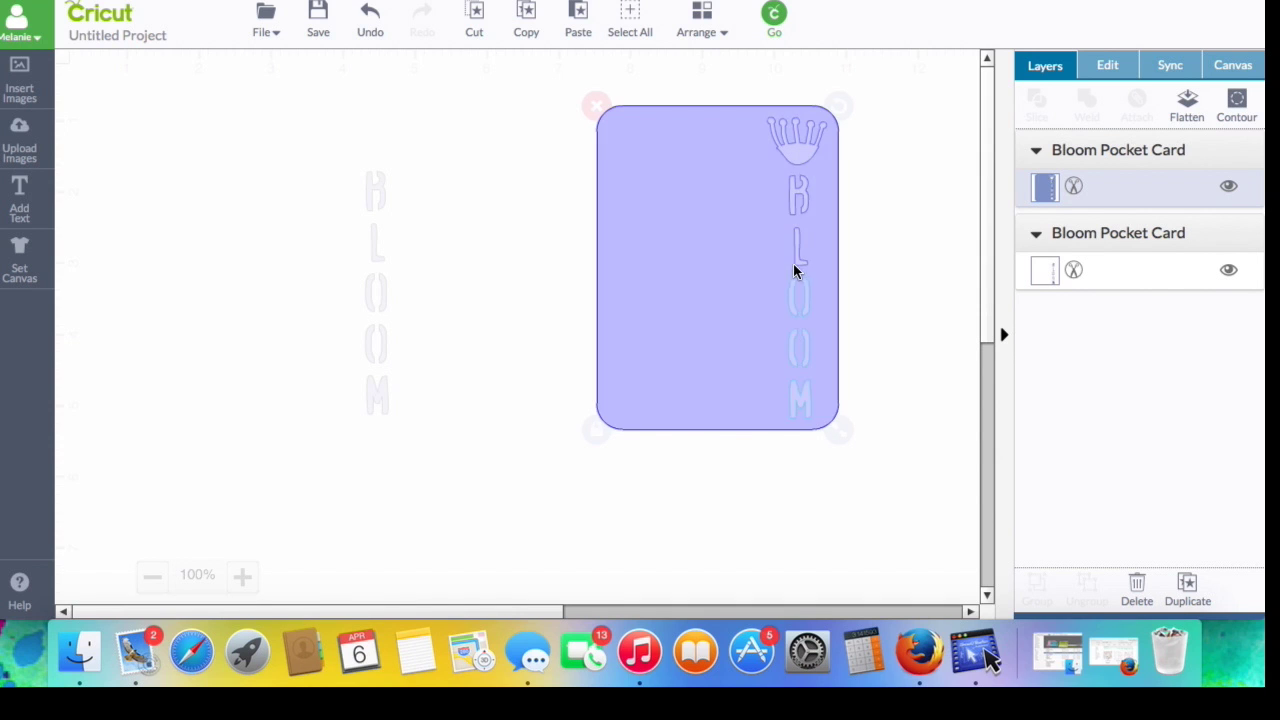
left_click(797, 258)
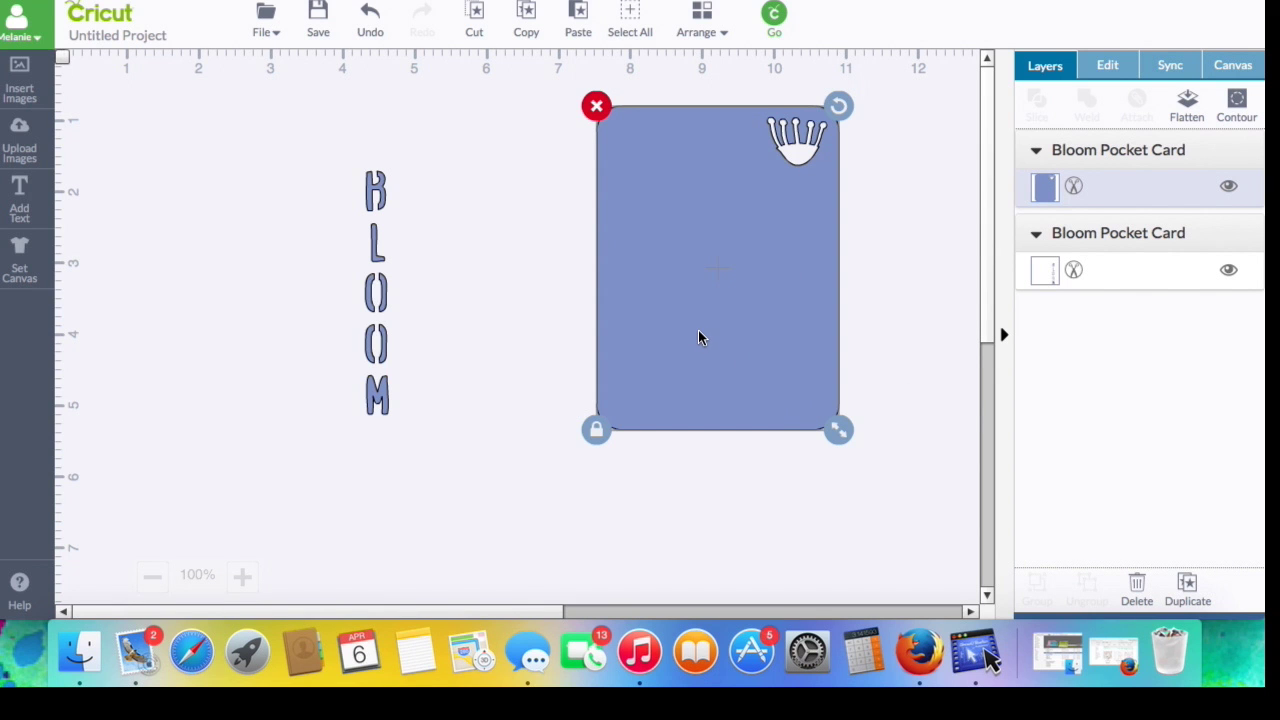
left_click_drag(698, 337, 621, 332)
- Colour the crown card Honeysuckle yellow and move it next to the BLOOM letters
left_click(1045, 190)
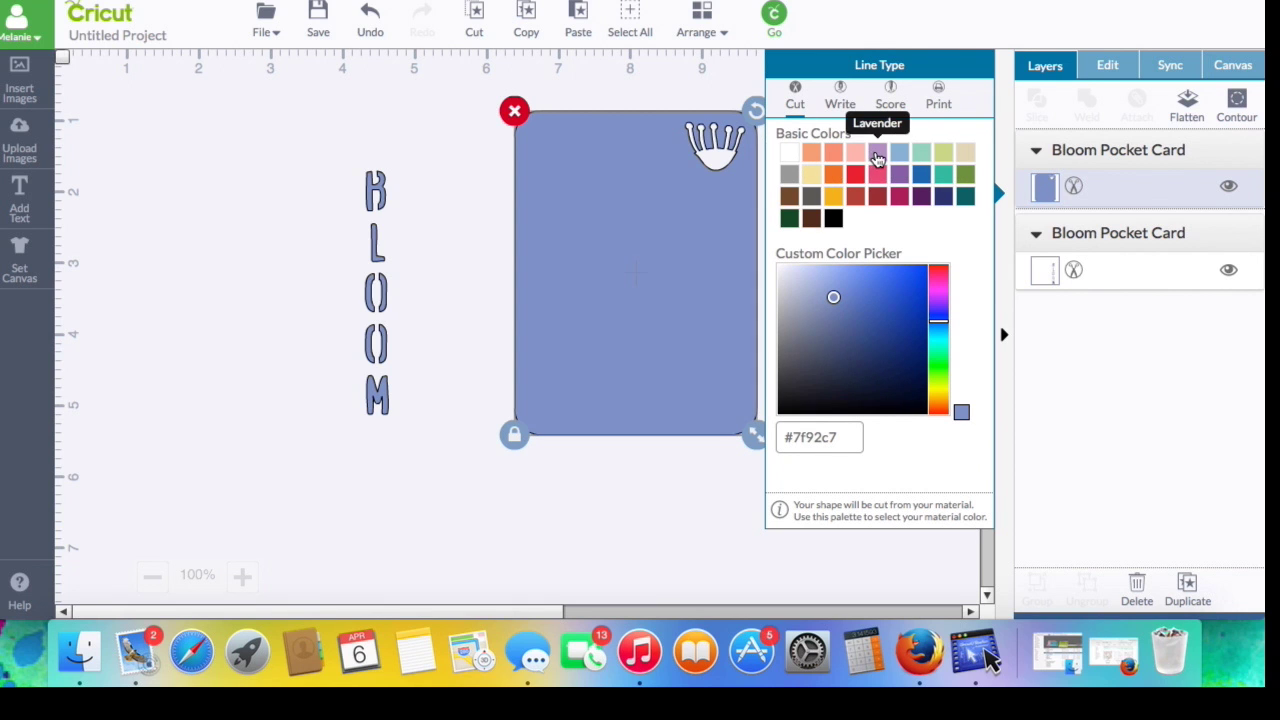
left_click(816, 182)
left_click(592, 514)
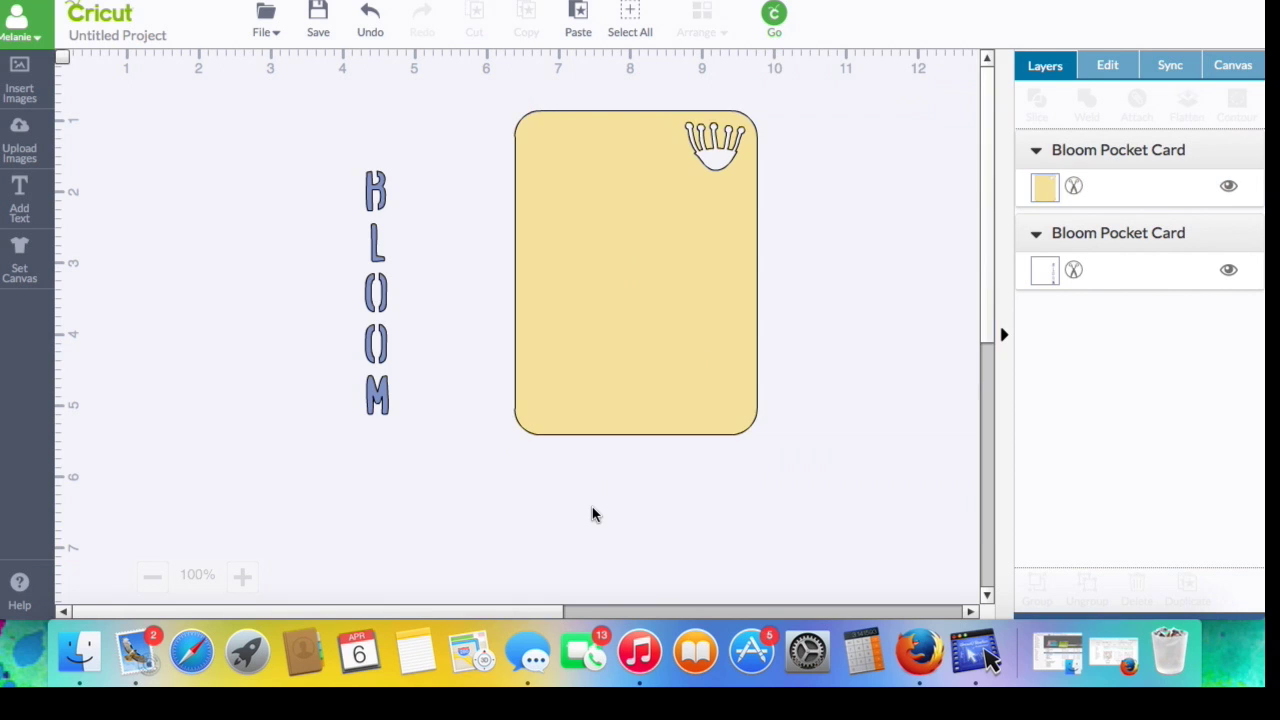
left_click_drag(633, 345, 536, 355)
- Send the yellow card backward and position it beneath the BLOOM letters
right_click(536, 356)
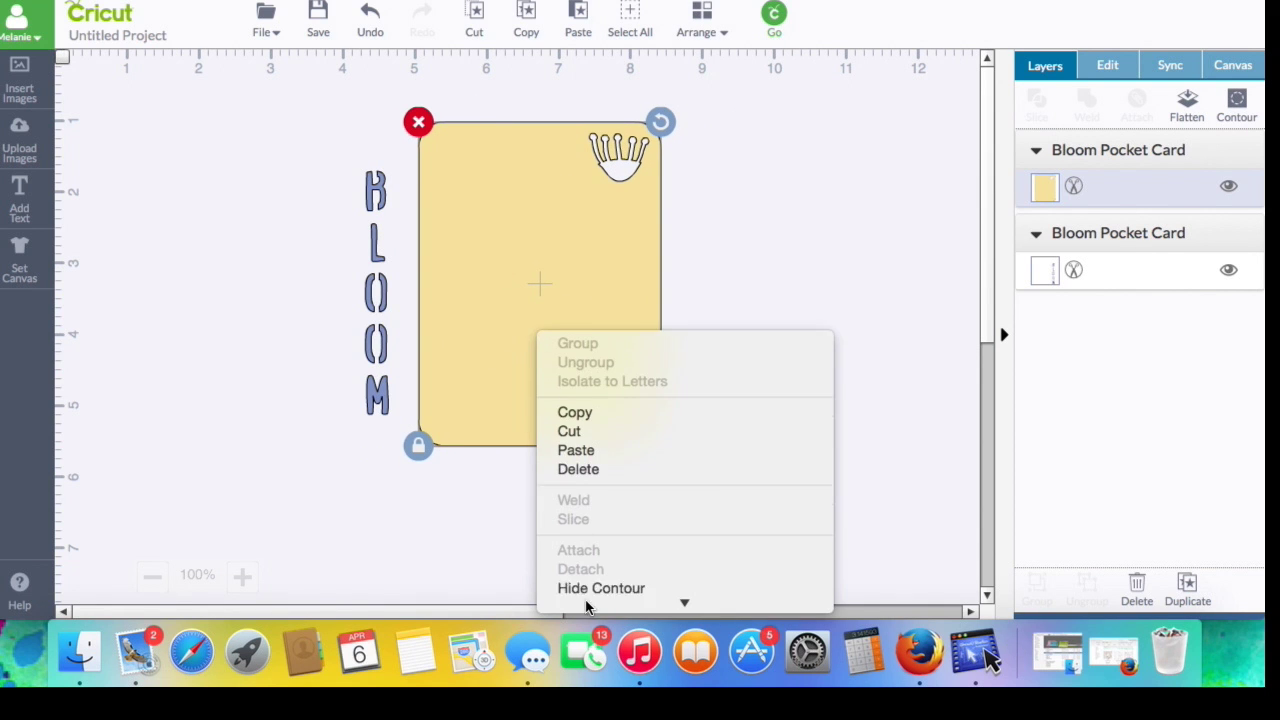
left_click(603, 530)
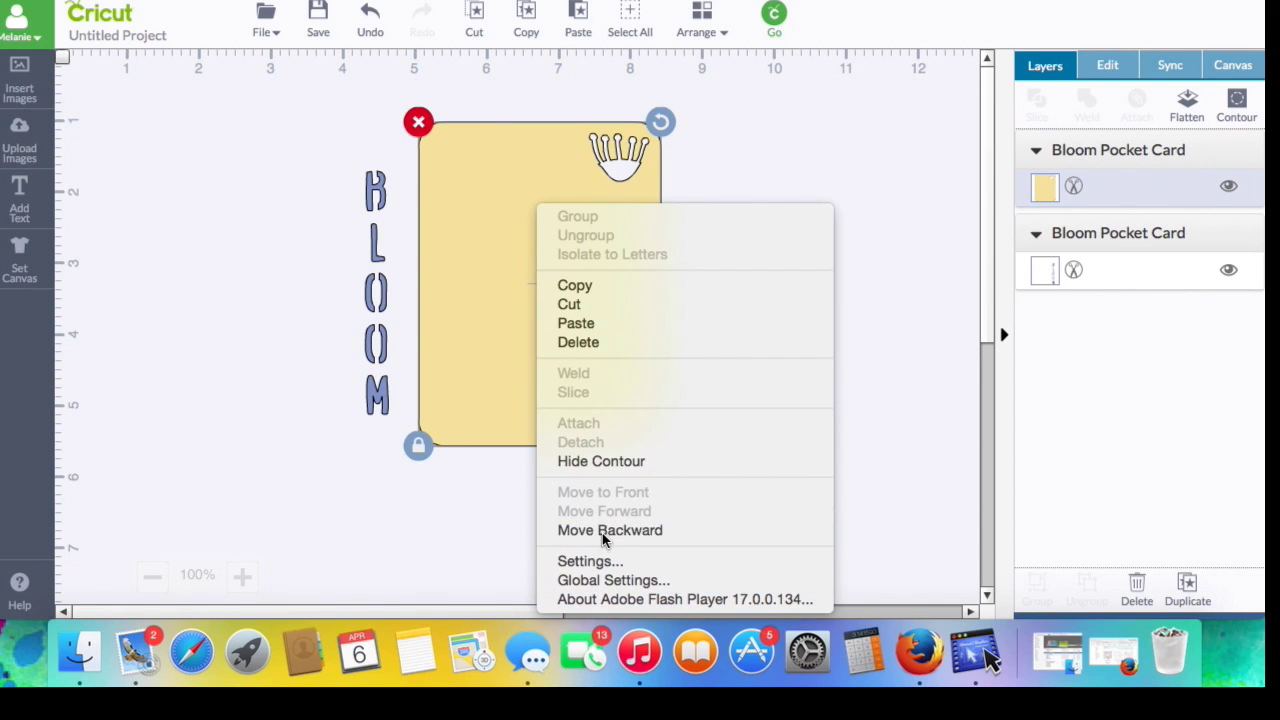
left_click_drag(539, 360, 290, 343)
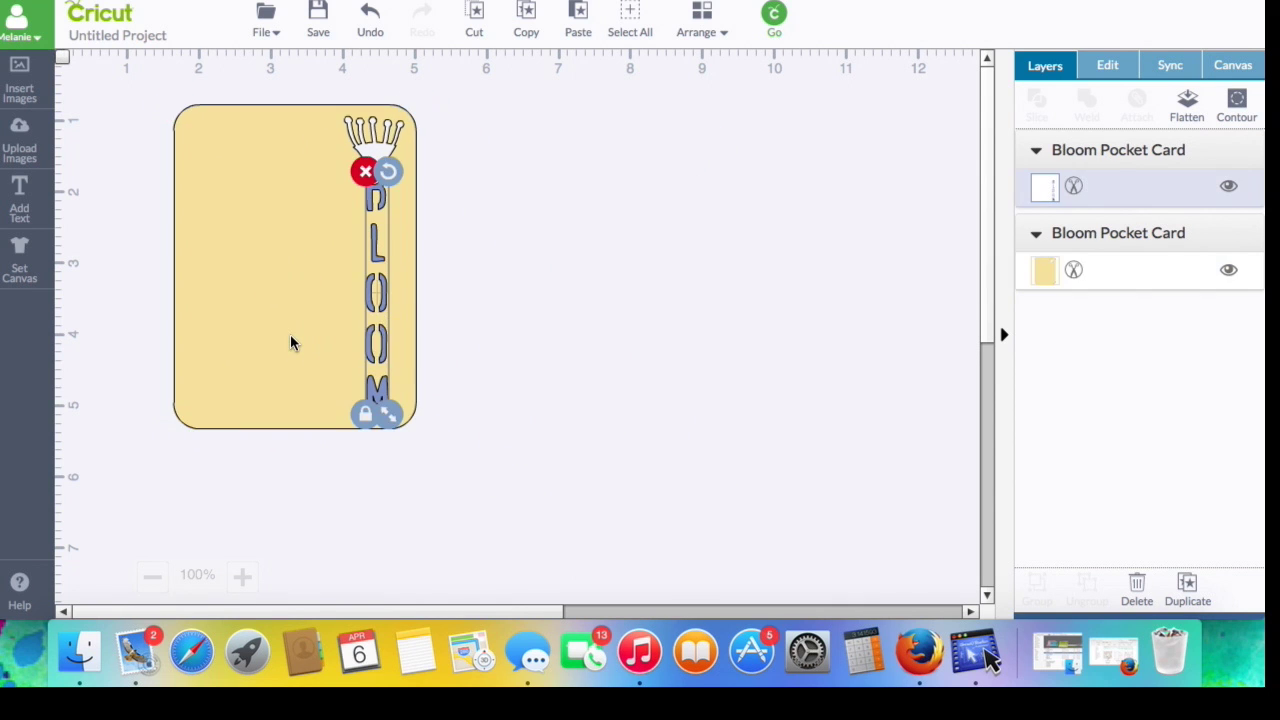
left_click(322, 488)
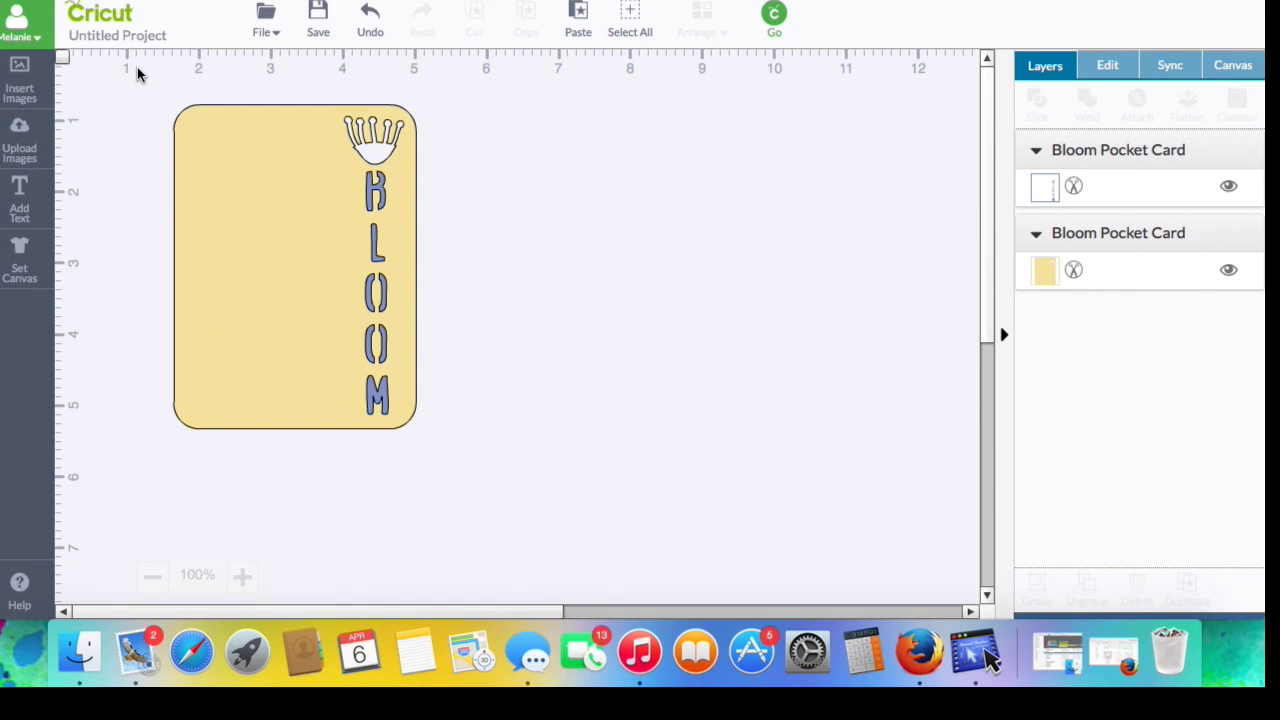
- Marquee-select the yellow card and blue BLOOM letters, group them, and nudge the group right
left_click_drag(129, 84, 571, 511)
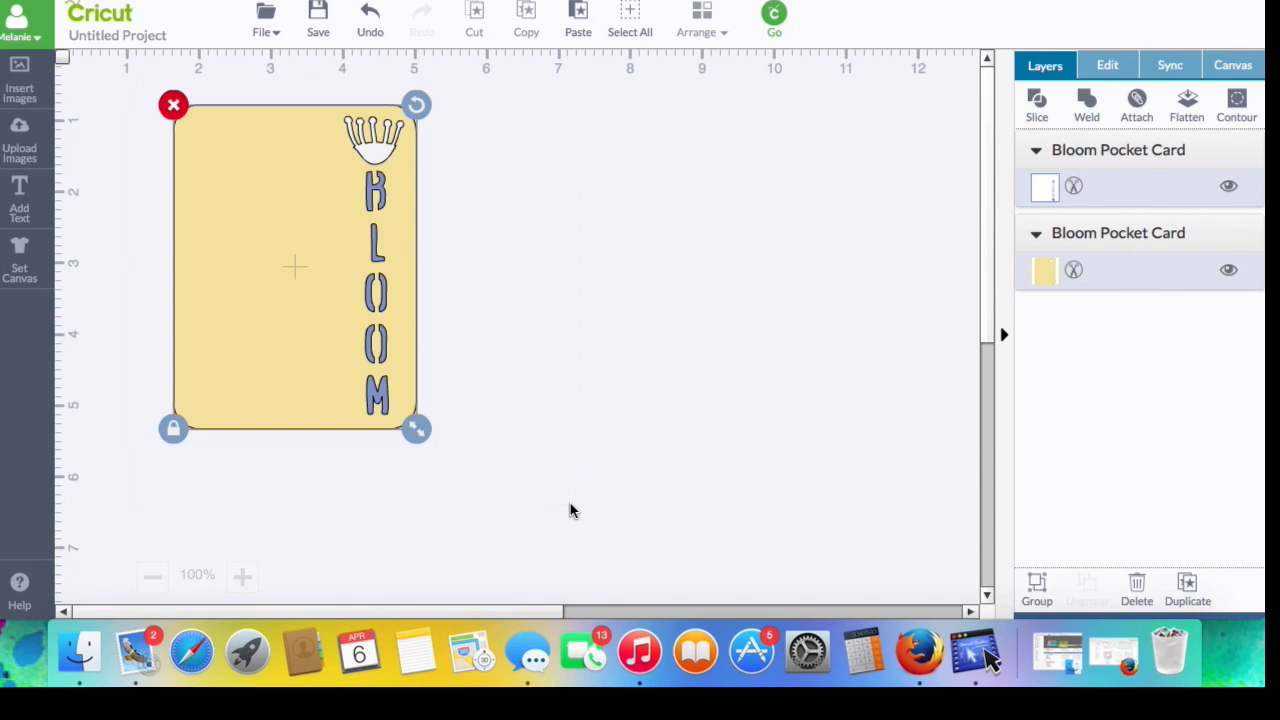
right_click(312, 288)
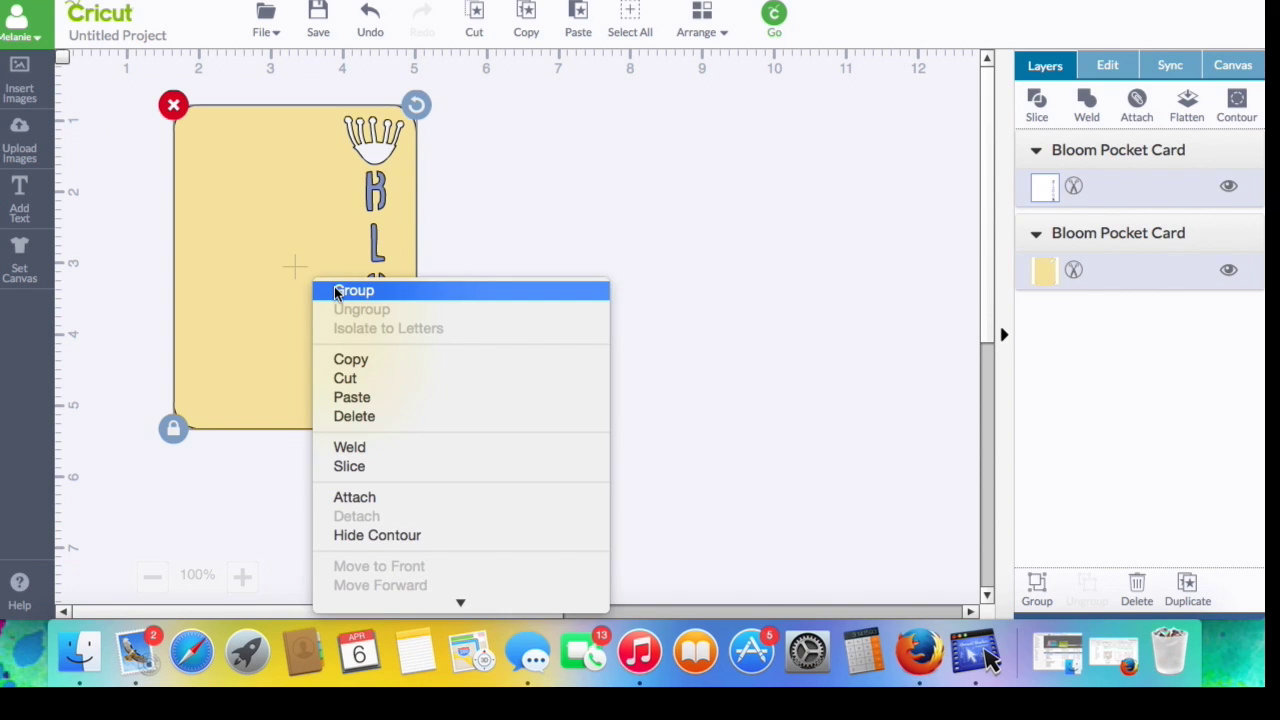
left_click(334, 290)
left_click_drag(334, 294, 503, 307)
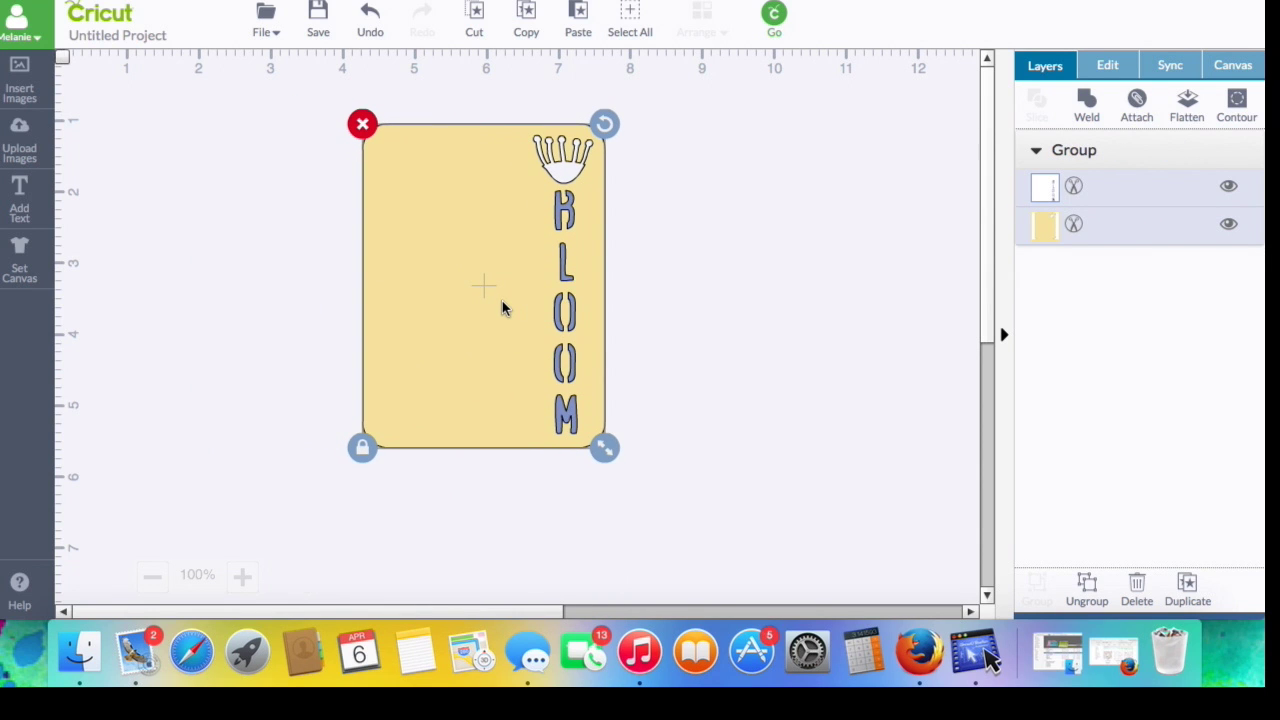
left_click(818, 368)
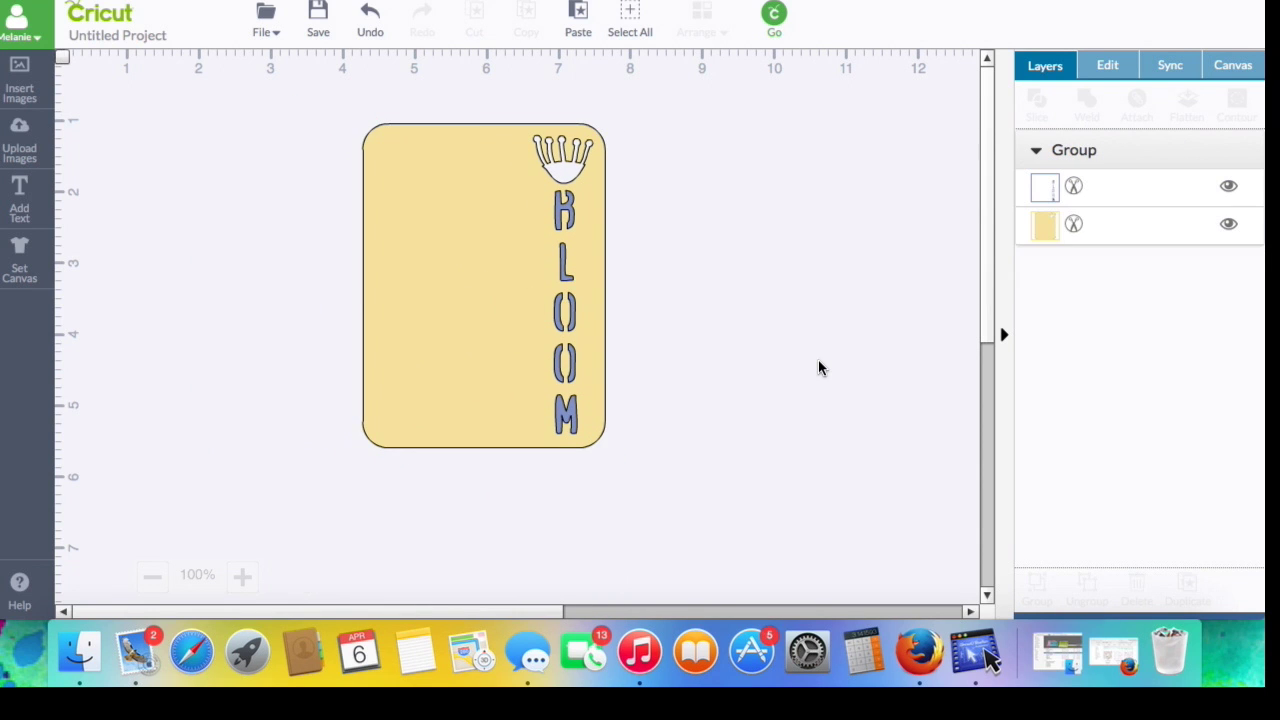